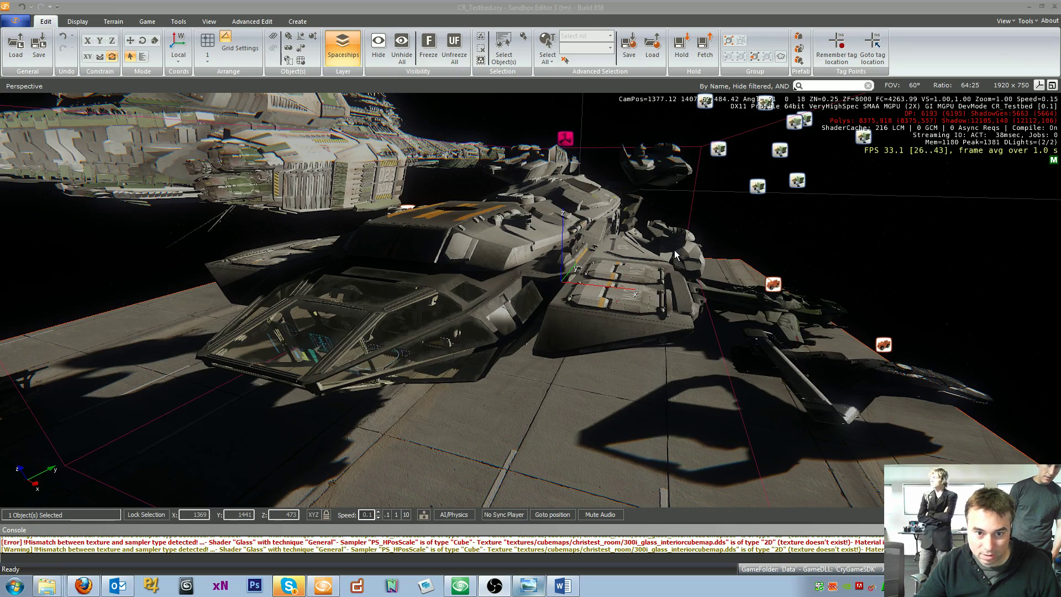
Examine the spaceships parked on the landing platform from the front and the side
right_click_drag(674, 250, 627, 226)
key("shift+space")
key("s")
key("d")
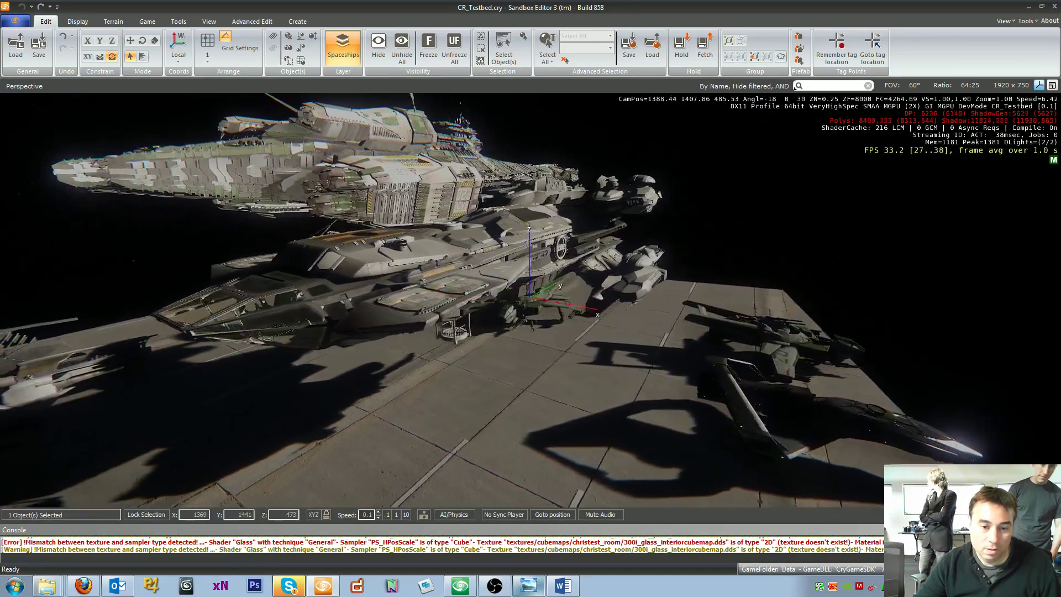
middle_click_drag(660, 225, 666, 225, "alt")
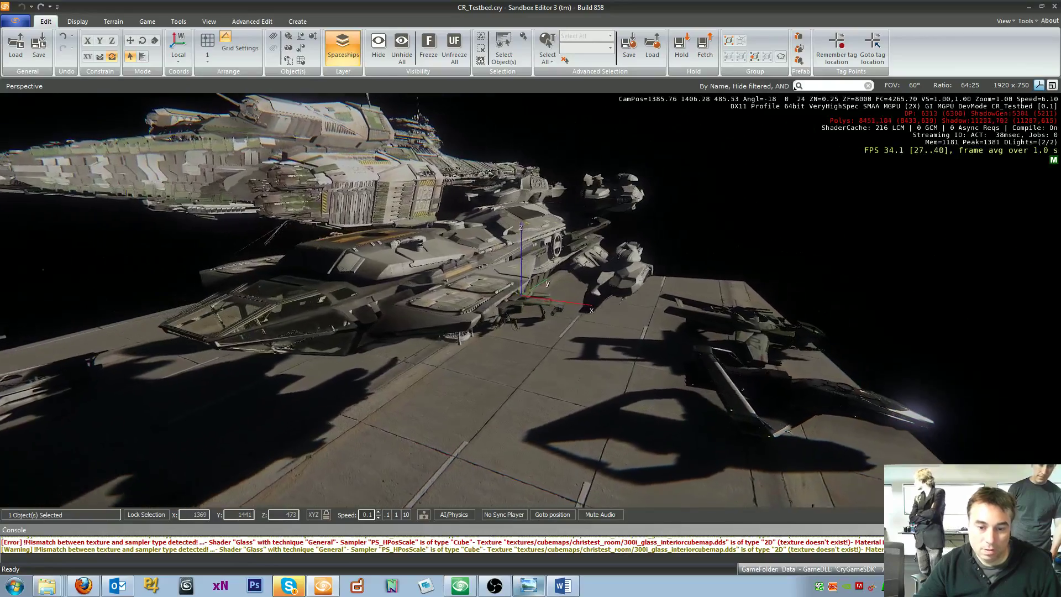
right_click_drag(666, 225, 658, 226)
key("d")
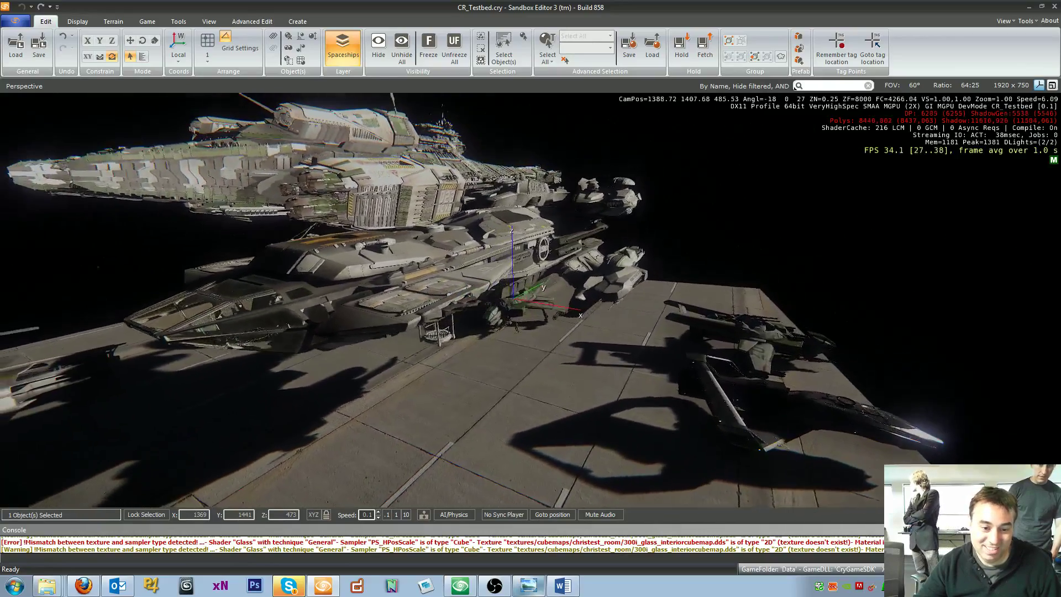
middle_click_drag(671, 226, 677, 225, "alt")
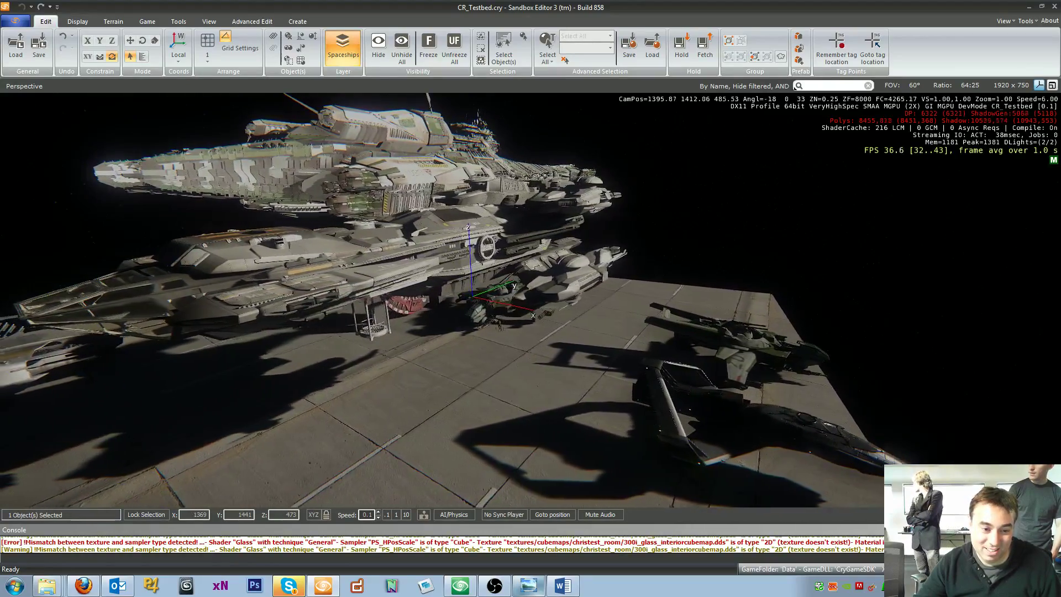
key("a")
right_click_drag(677, 225, 707, 225)
key("d")
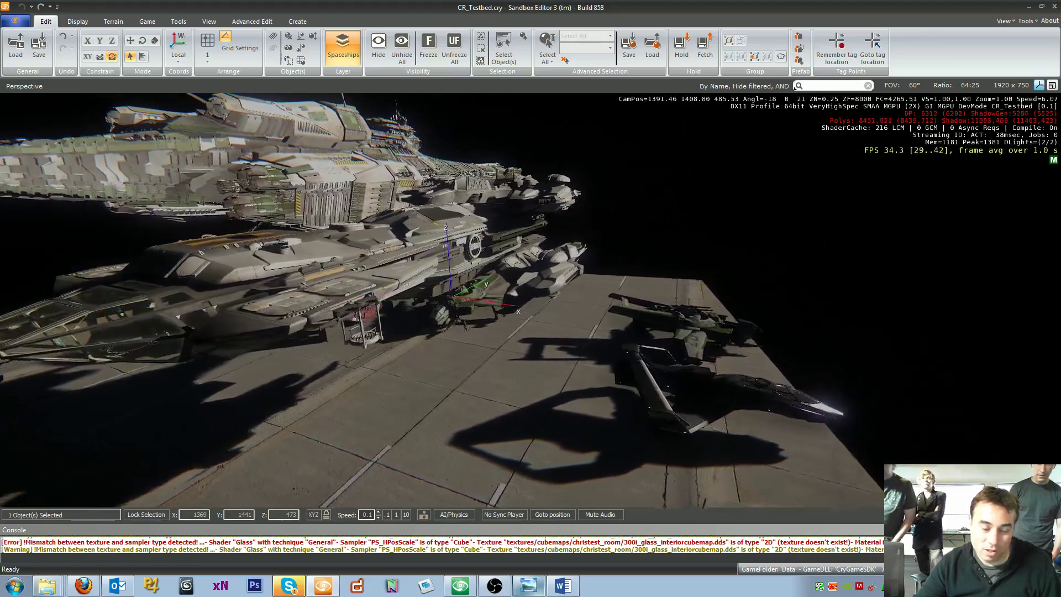
middle_click_drag(668, 225, 666, 226, "alt")
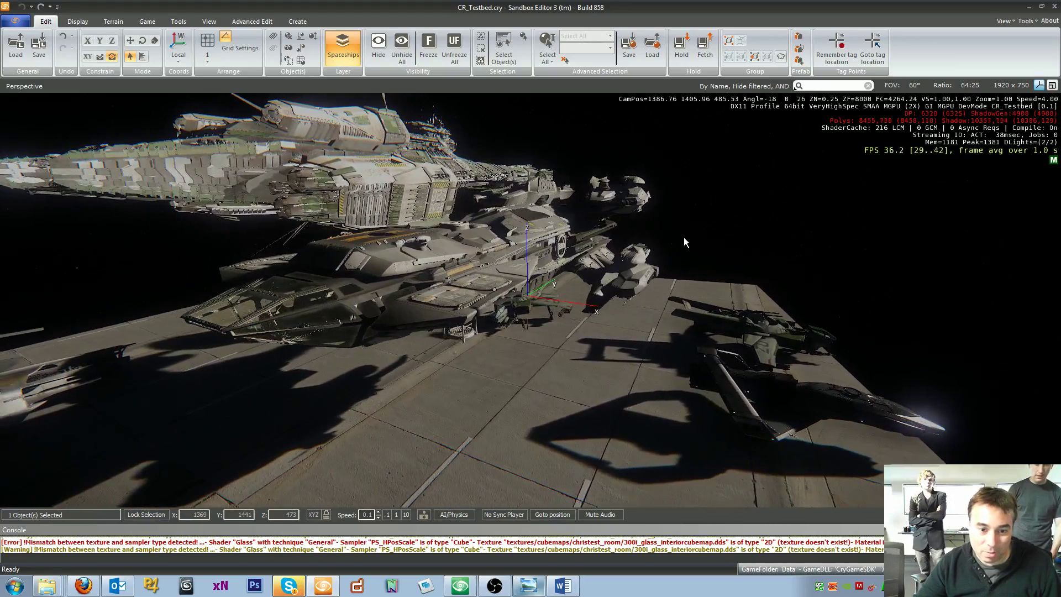
Inspect the glass-nosed ship's upper hull and movable side panels from varying distances and heights
middle_click_drag(673, 239, 673, 238, "alt")
mouse_move(673, 238)
right_mouse_down()
mouse_move(667, 285)
mouse_move(673, 239)
right_mouse_up()
key("s")
key("w")
key("a")
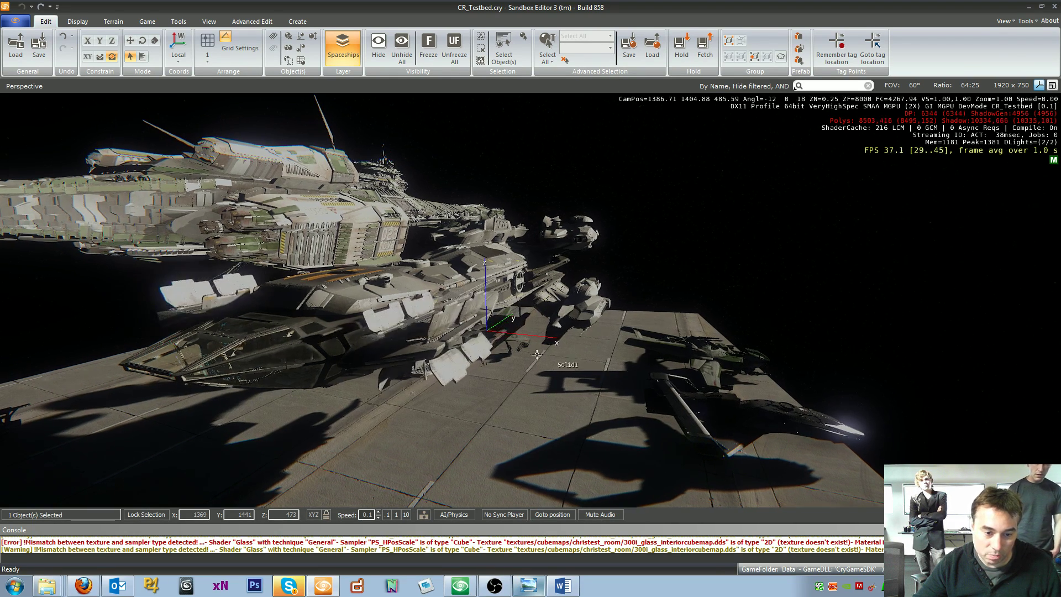
right_click_drag(414, 320, 464, 310)
key("w")
right_click_drag(415, 374, 515, 389)
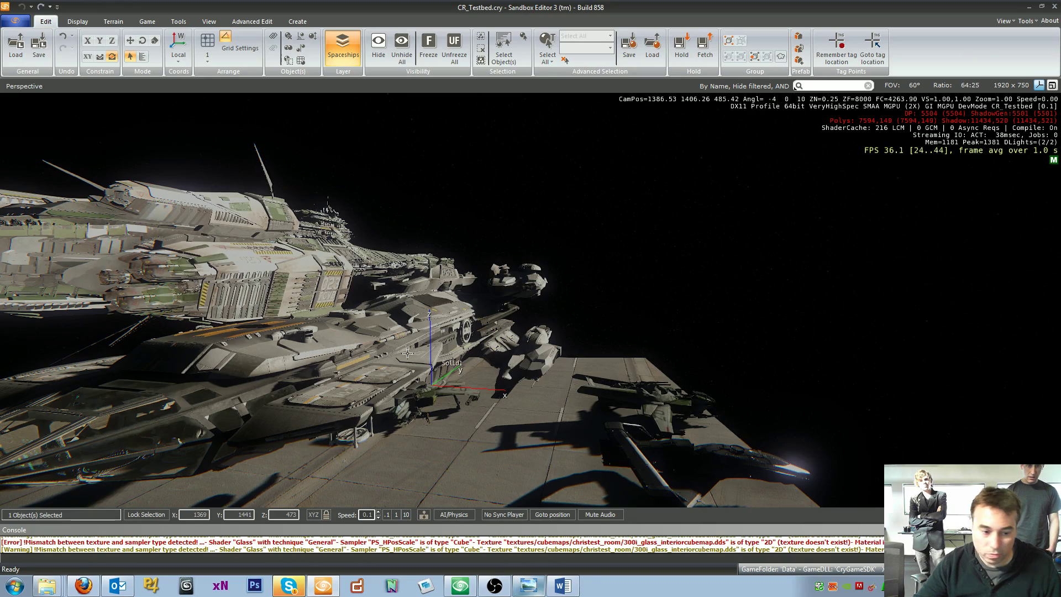
key("s")
key("a")
right_click_drag(408, 353, 414, 435)
key("w")
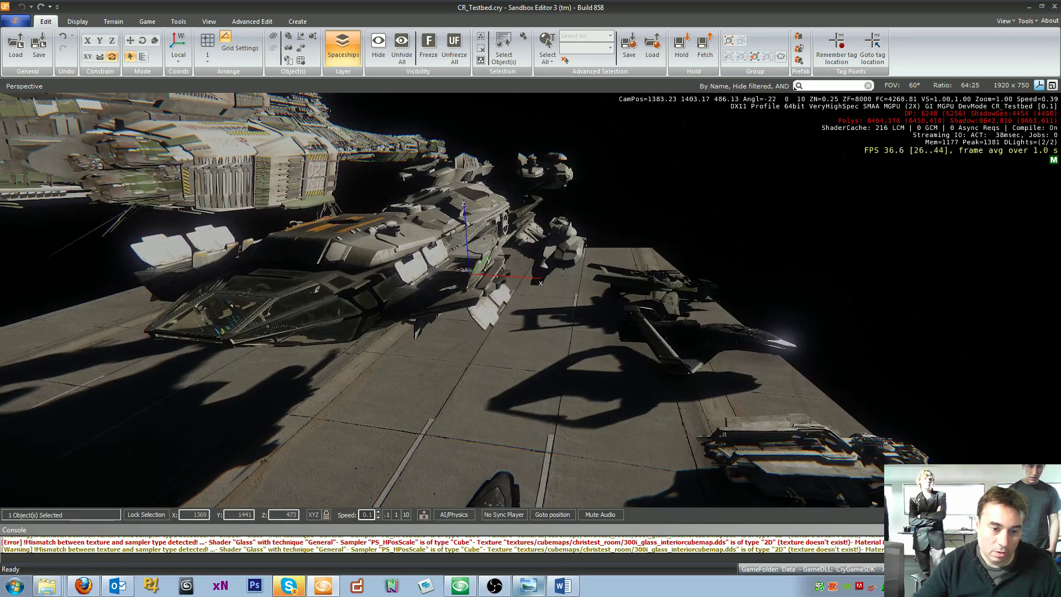
right_click_drag(391, 382, 374, 344)
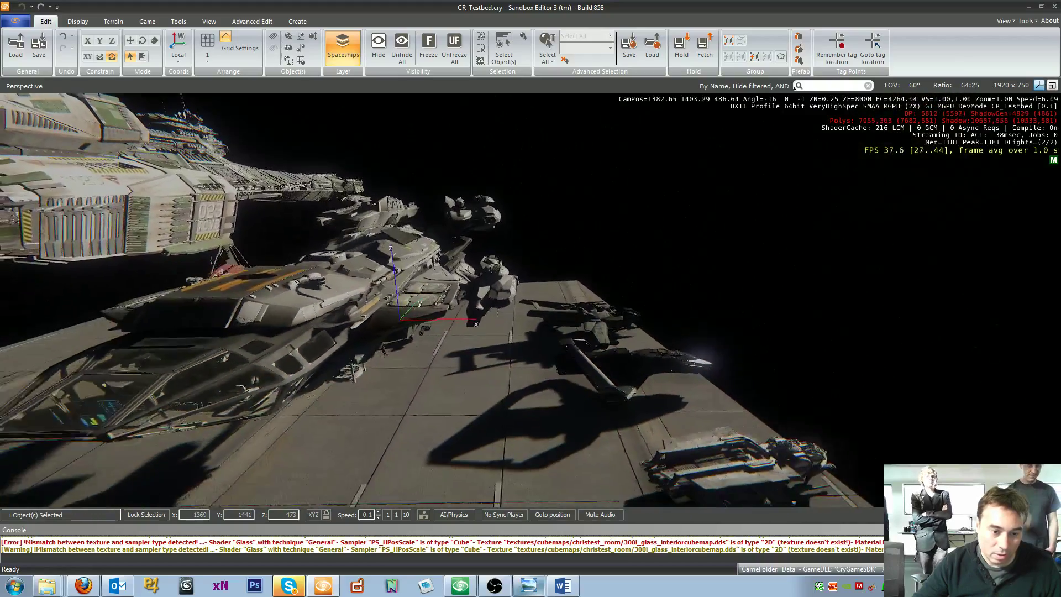
key("w")
key("a")
Fly through the glass cockpit into the ship and inspect the cabin around the round hatch
right_click_drag(387, 354, 480, 301)
key("a")
right_click_drag(357, 320, 449, 299)
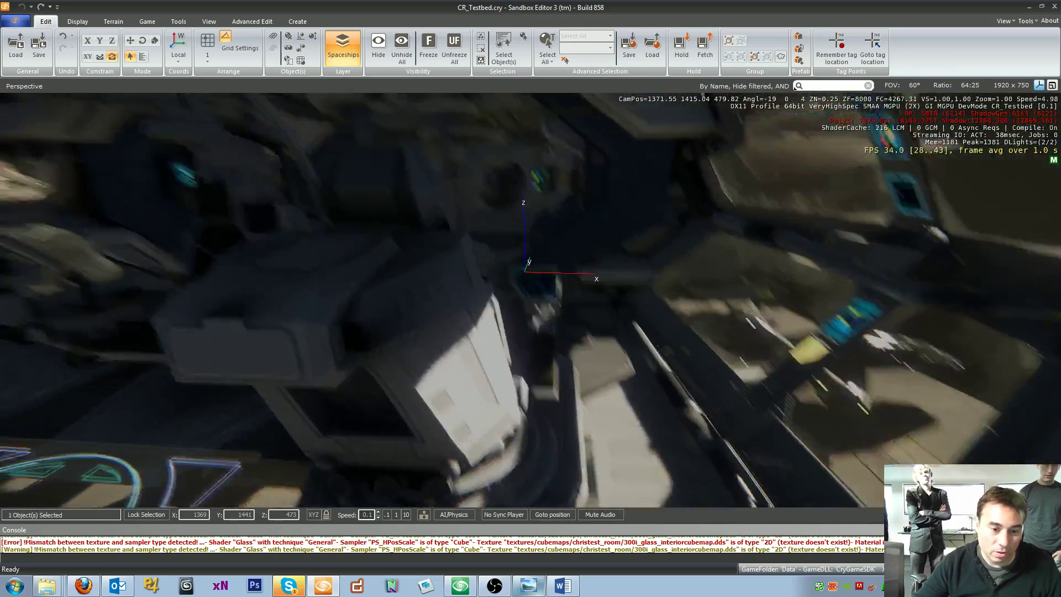
key("w")
right_click_drag(476, 309, 120, 255)
key("w")
key("w")
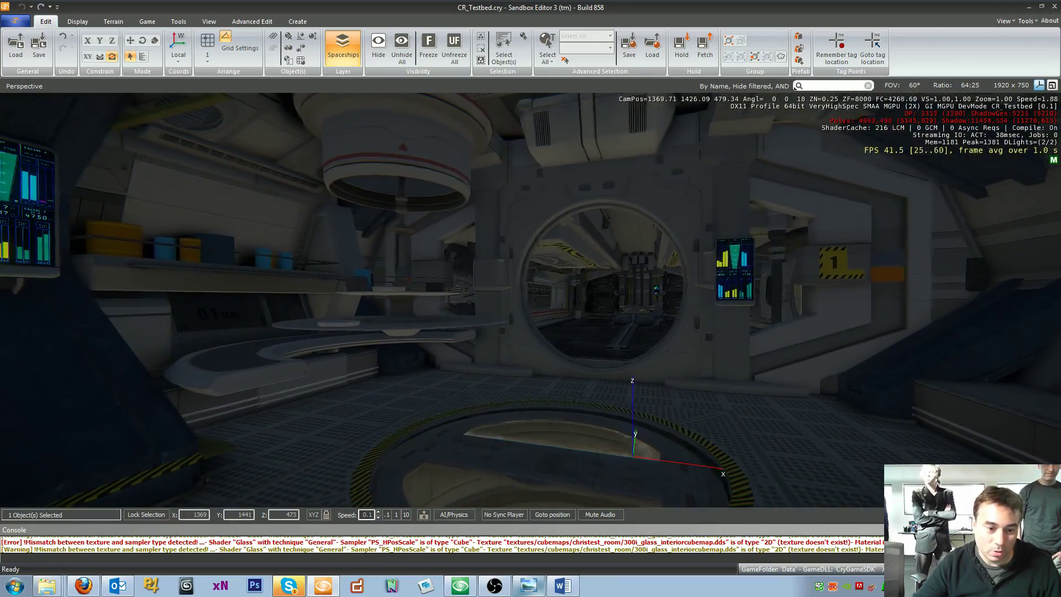
right_click_drag(513, 320, 508, 321)
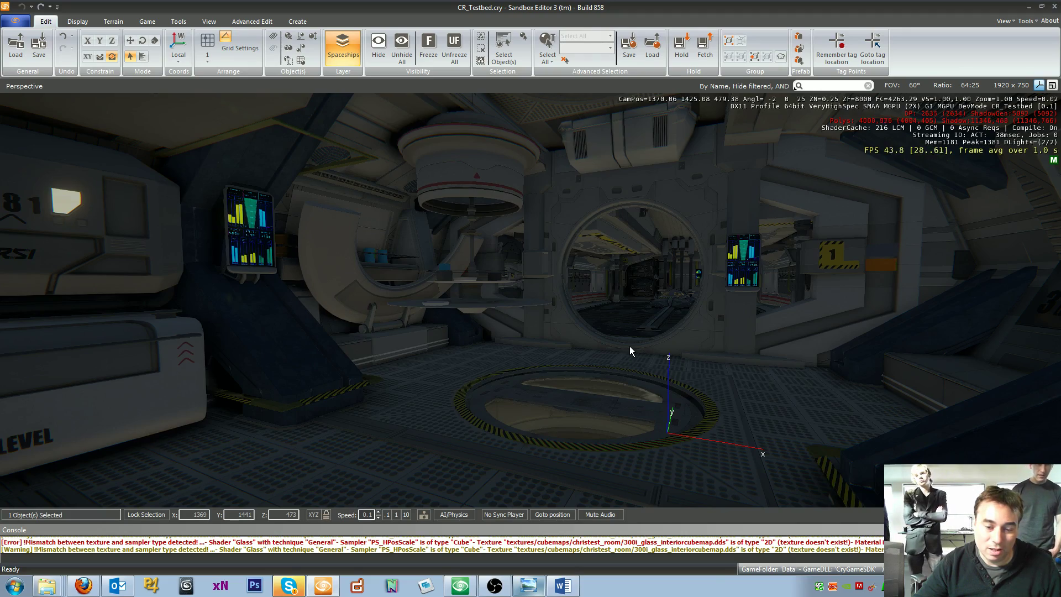
Back out through the bridge and examine the ship's glass nose from outside
right_click_drag(630, 345, 679, 354)
key("s")
key("a")
key("s")
key("d")
key("w")
key("w")
key("s")
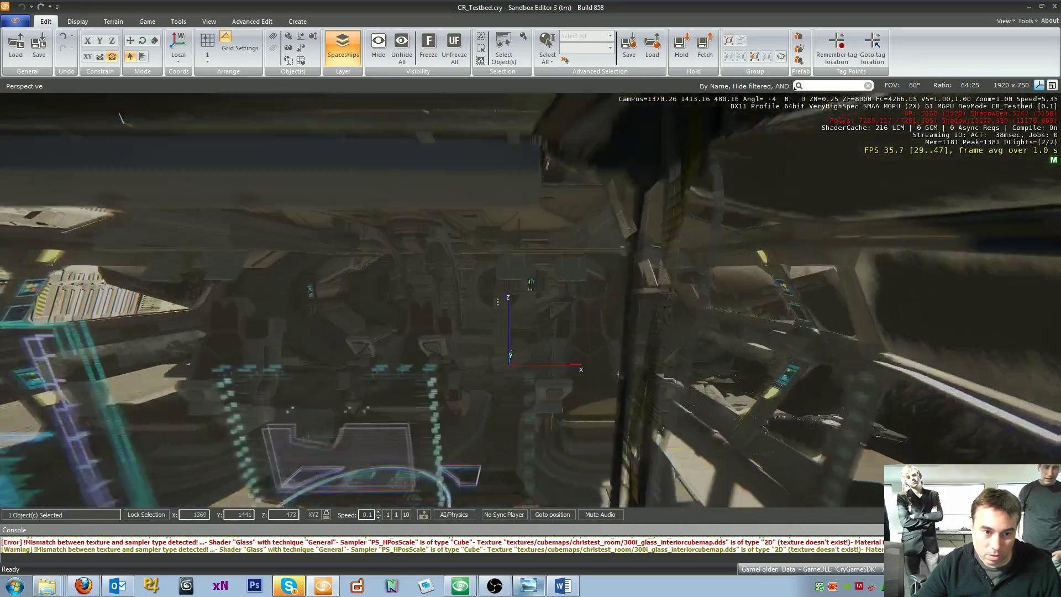
key("s")
key("d")
right_click_drag(680, 354, 641, 350)
key("d")
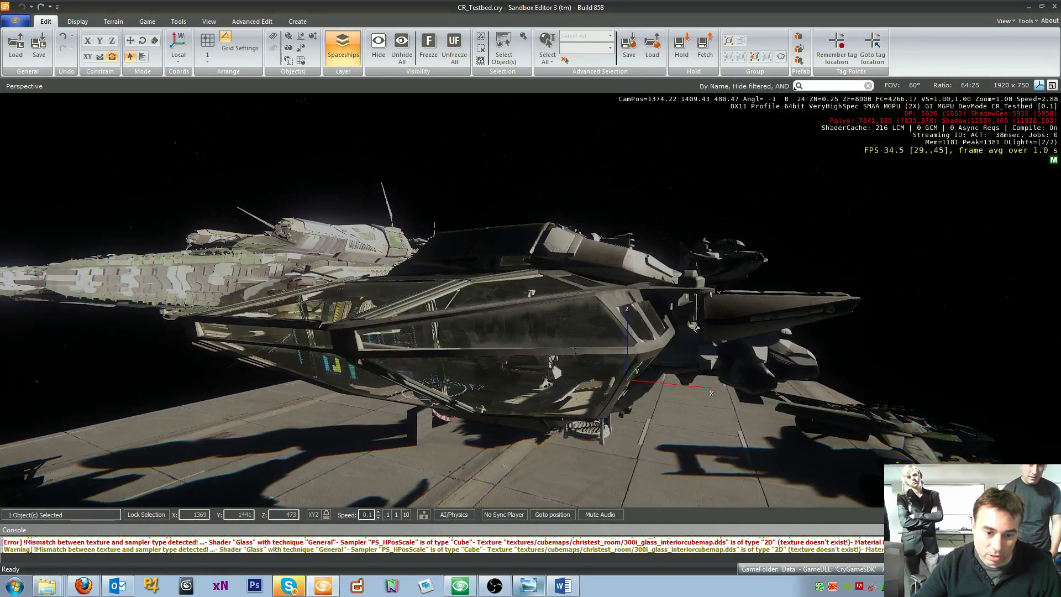
key("shift+s")
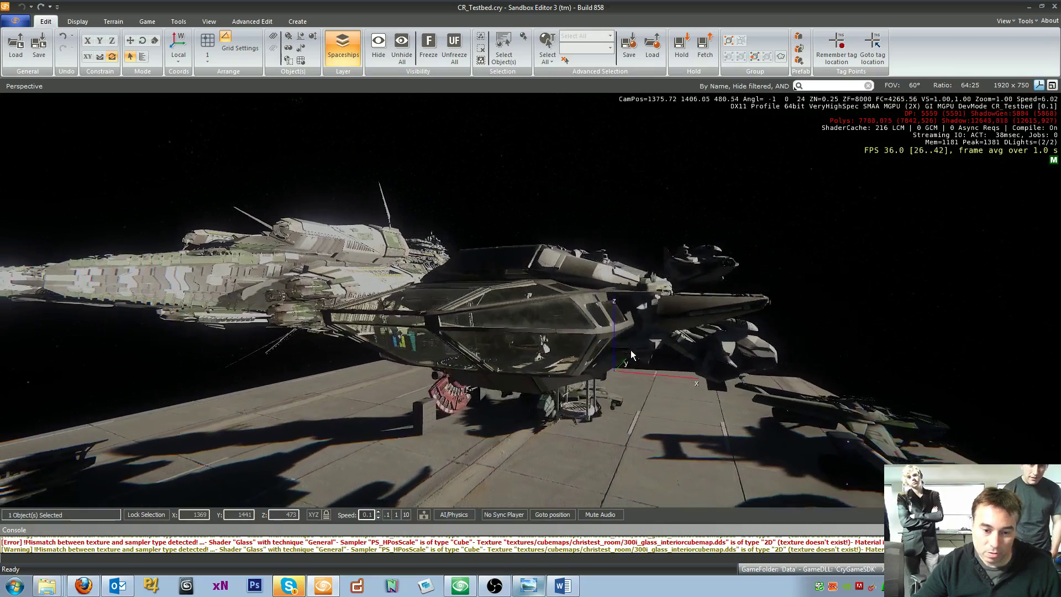
key("shift+s")
key("shift+w")
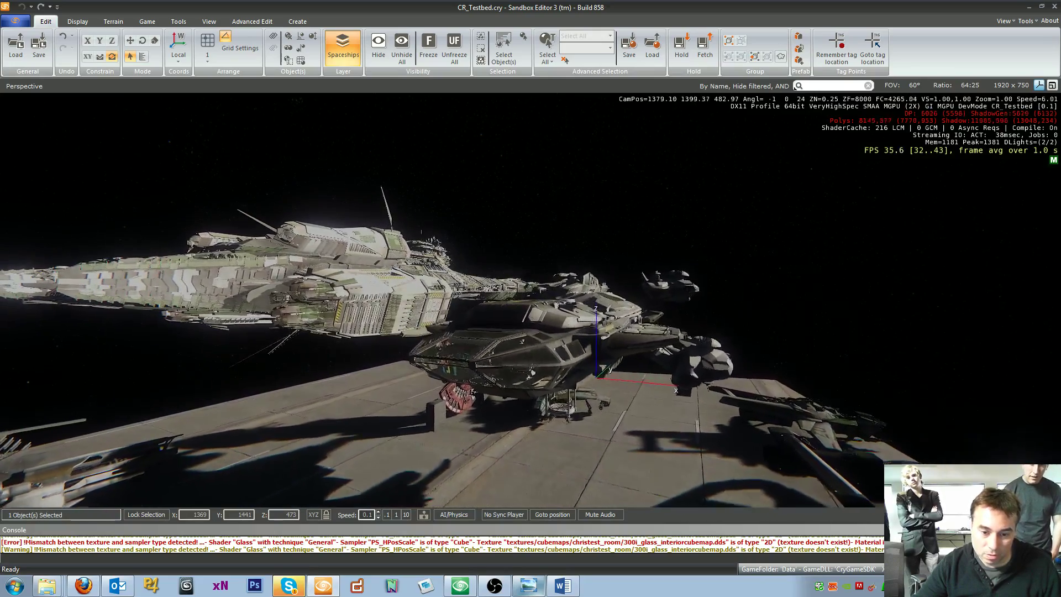
Examine the glass-nosed ship's flank and rear engines alongside the larger camouflaged ship
key("shift+w")
key("shift+d")
right_click_drag(641, 350, 661, 353)
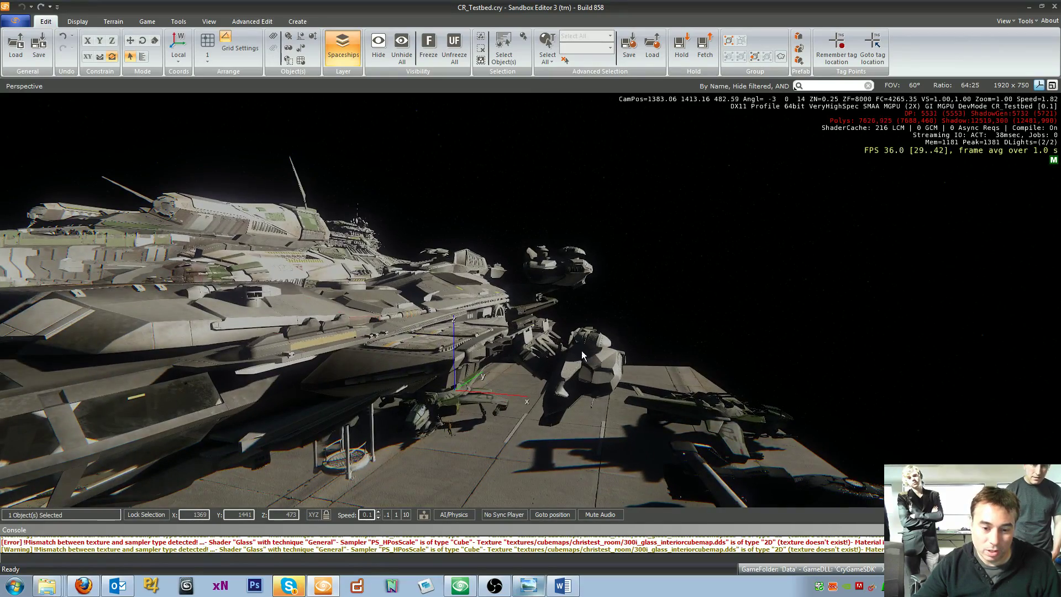
key("d")
key("s")
right_click_drag(574, 362, 547, 361)
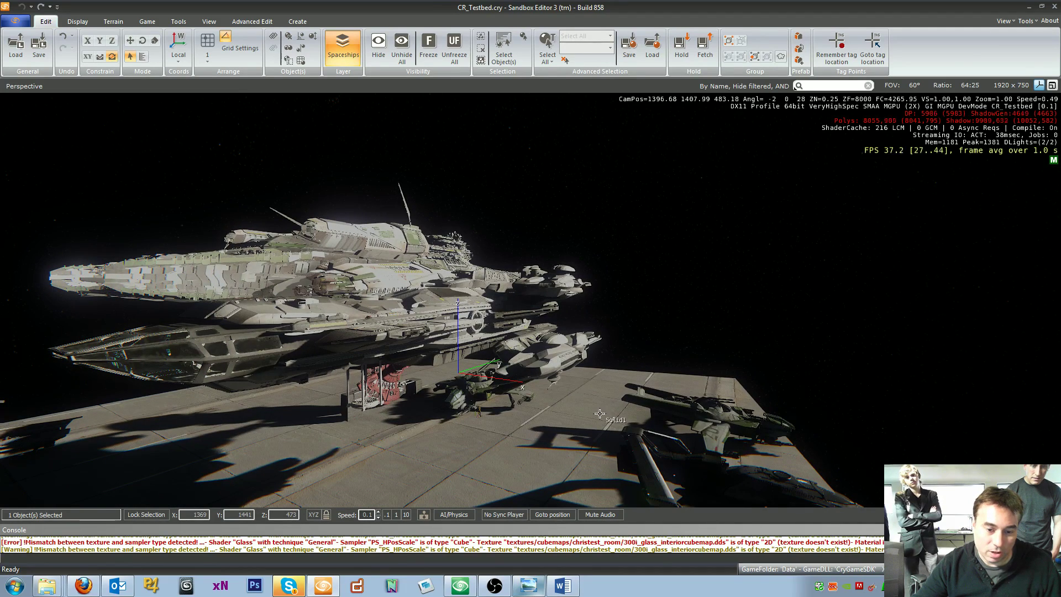
key("w")
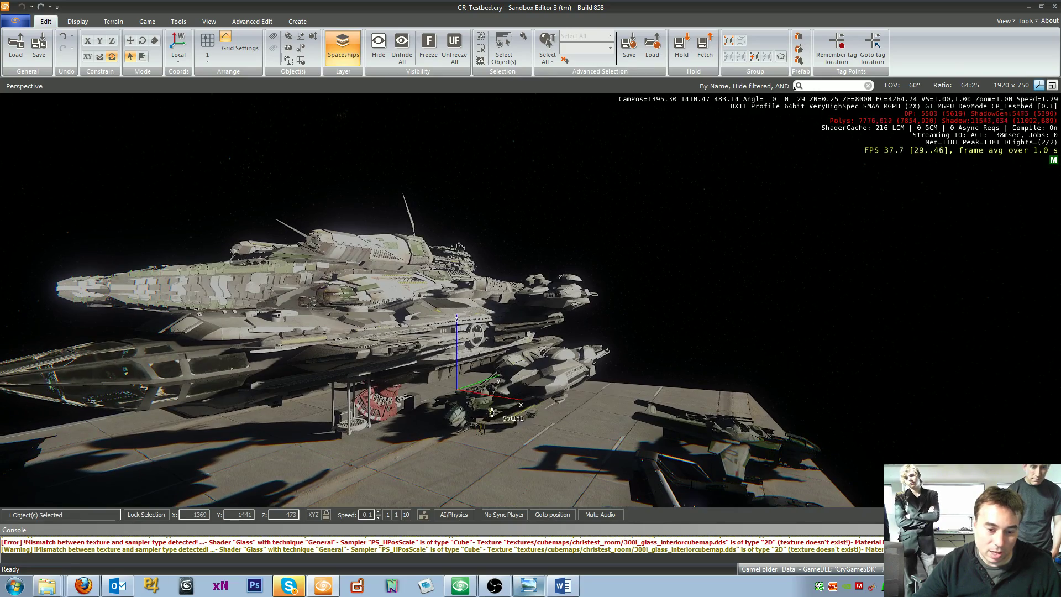
key("w")
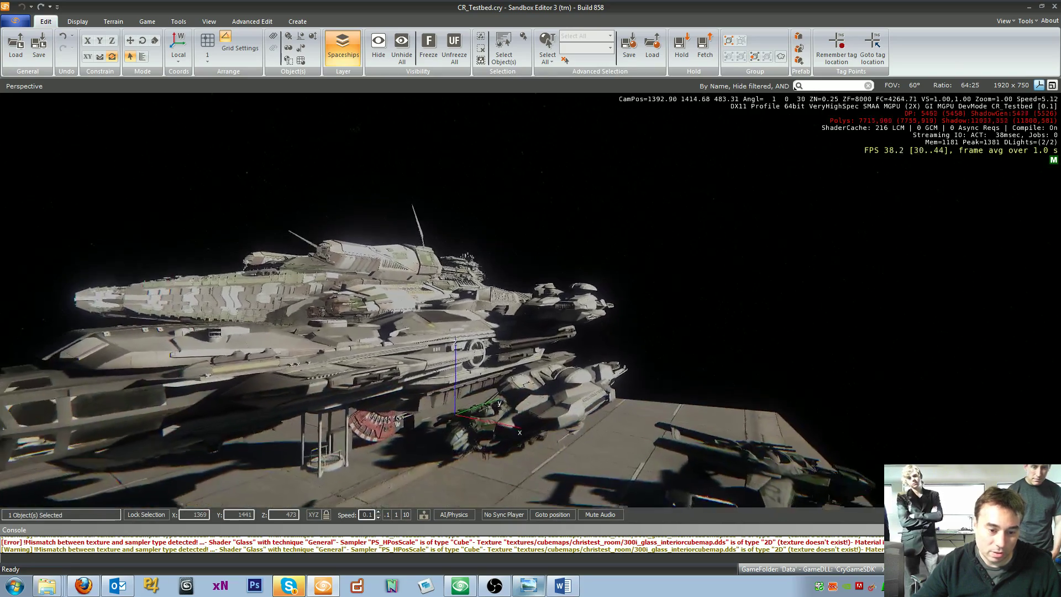
key("s")
key("a")
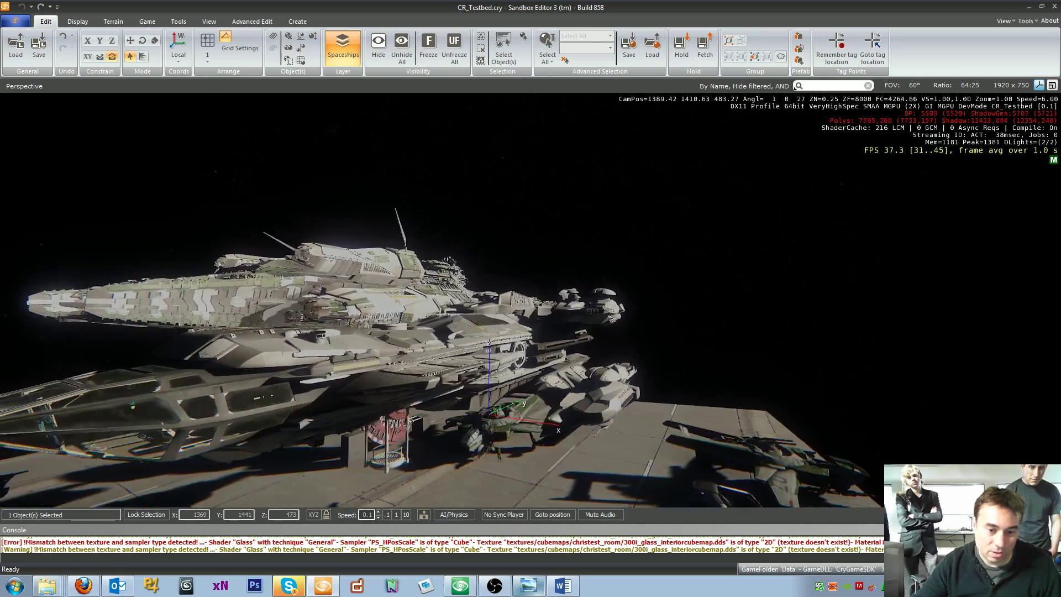
key("a")
right_click_drag(501, 416, 550, 415)
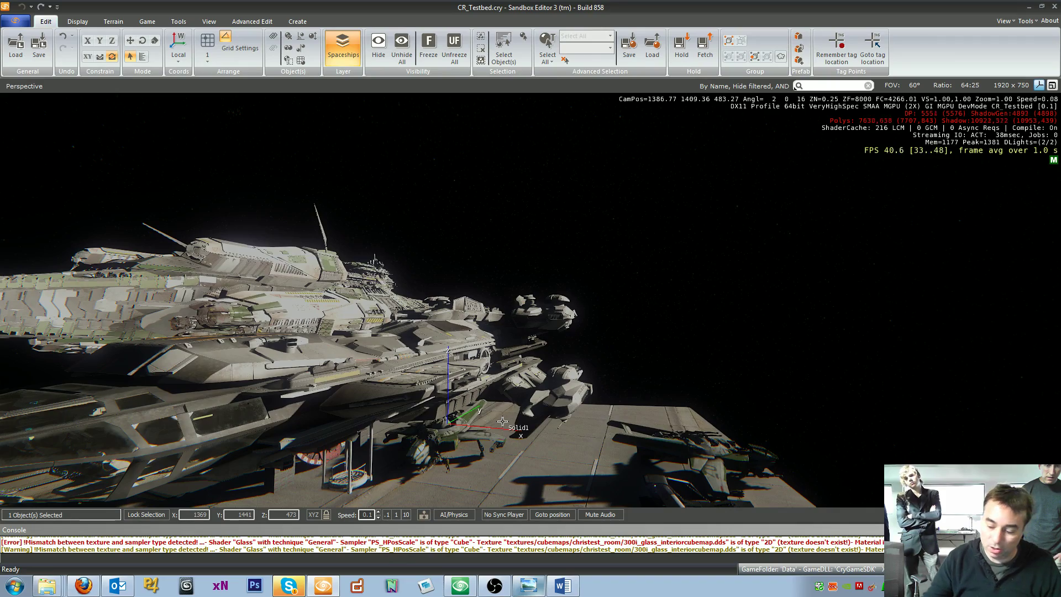
mouse_move(546, 406)
right_mouse_down()
mouse_move(514, 406)
mouse_move(546, 403)
right_mouse_up()
key("a")
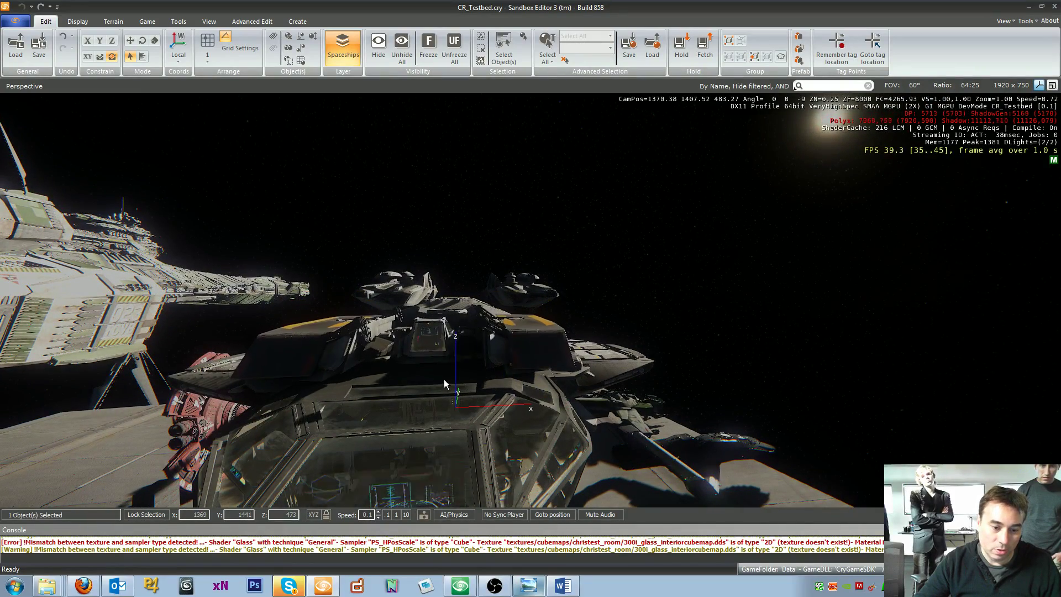
Fly over the nose into the ship's upper turret and inspect its interior and head-up display
key("w")
mouse_move(505, 302)
right_mouse_down()
mouse_move(436, 293)
mouse_move(456, 298)
mouse_move(449, 308)
mouse_move(506, 313)
right_mouse_up()
key("d")
key("w")
key("w")
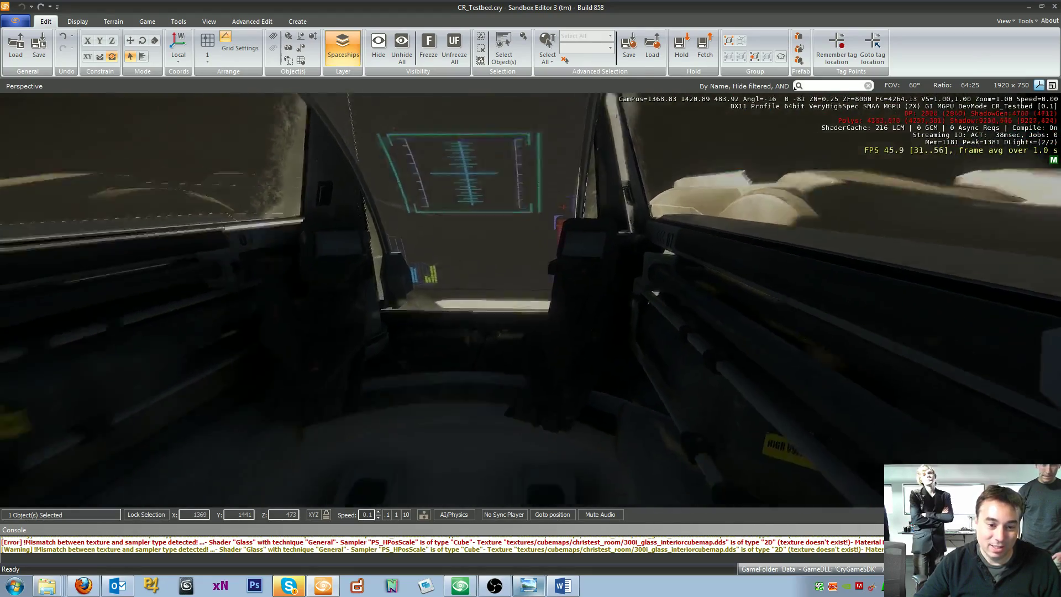
right_click_drag(530, 298, 542, 276)
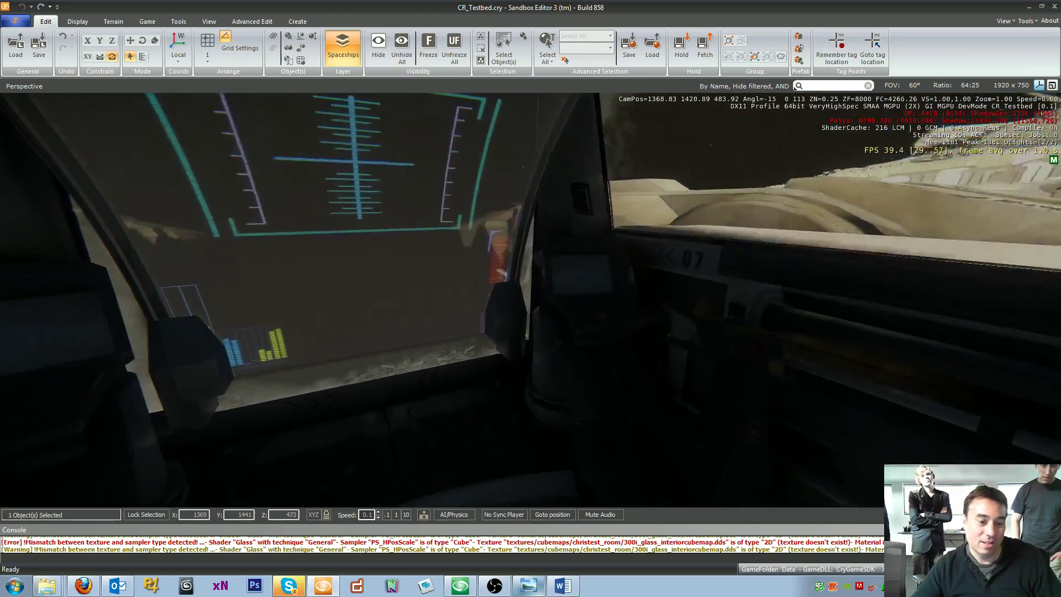
right_click_drag(393, 323, 383, 292)
right_click_drag(398, 221, 309, 348)
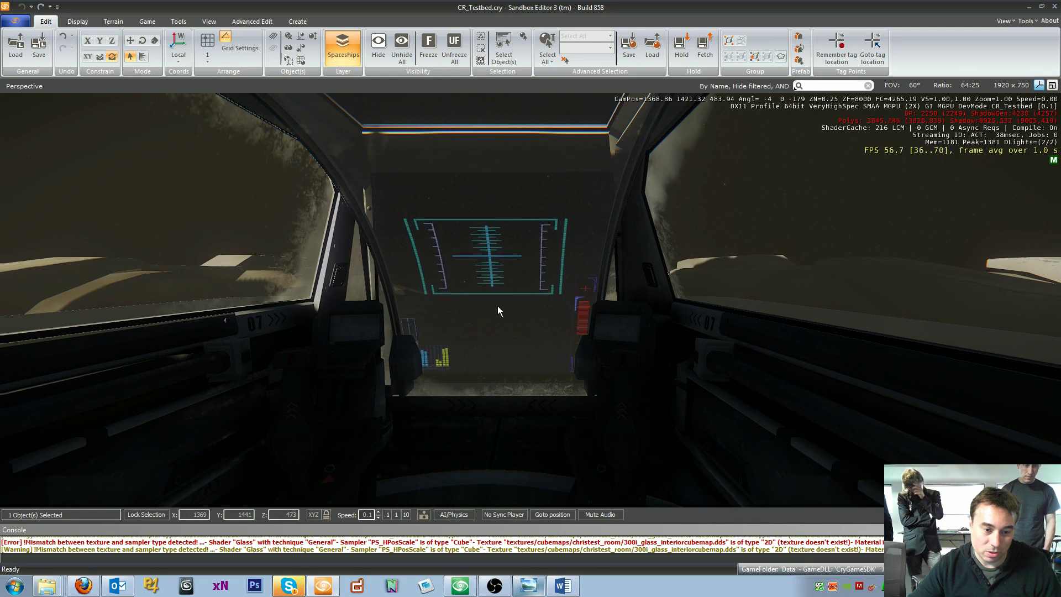
right_click_drag(498, 306, 497, 299)
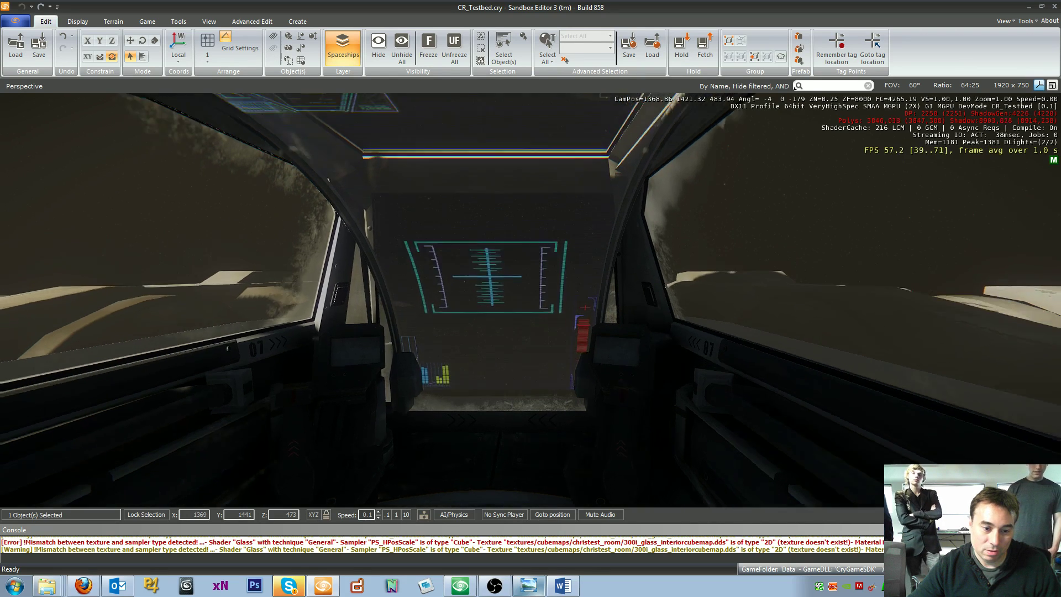
middle_click_drag(497, 298, 489, 373)
right_click_drag(489, 373, 541, 319)
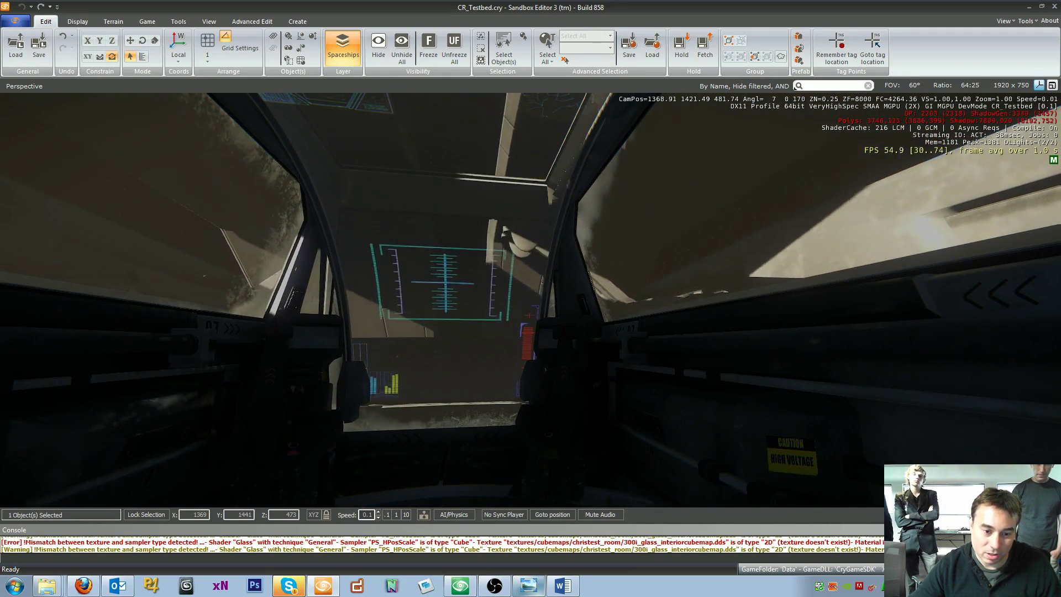
right_click_drag(481, 259, 480, 264)
Inspect the bridge seats below the turret, and view the rear hull and engine arms from outside
middle_click_drag(497, 304, 525, 456)
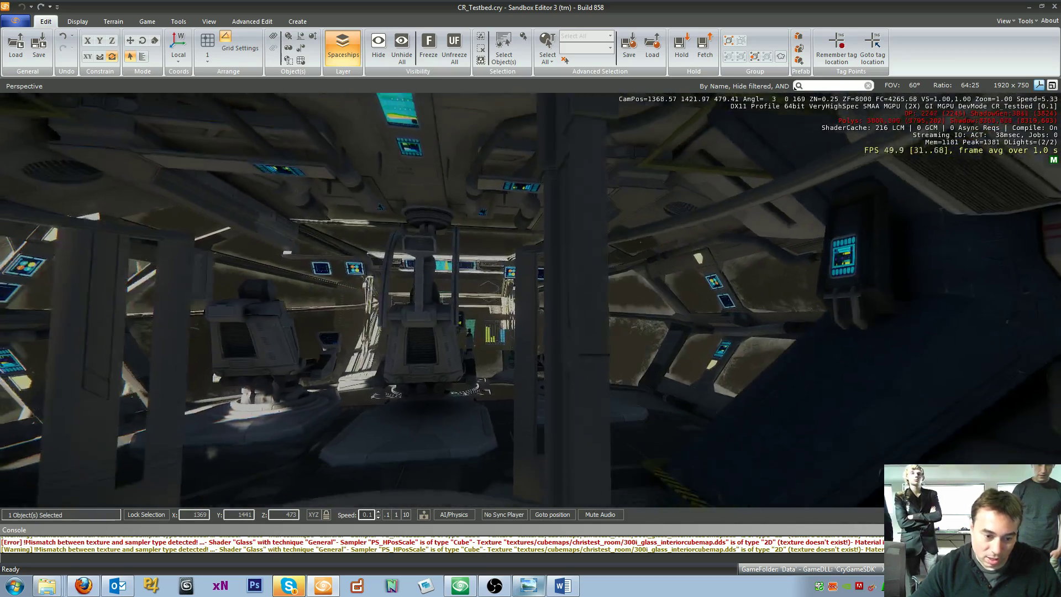
key("z")
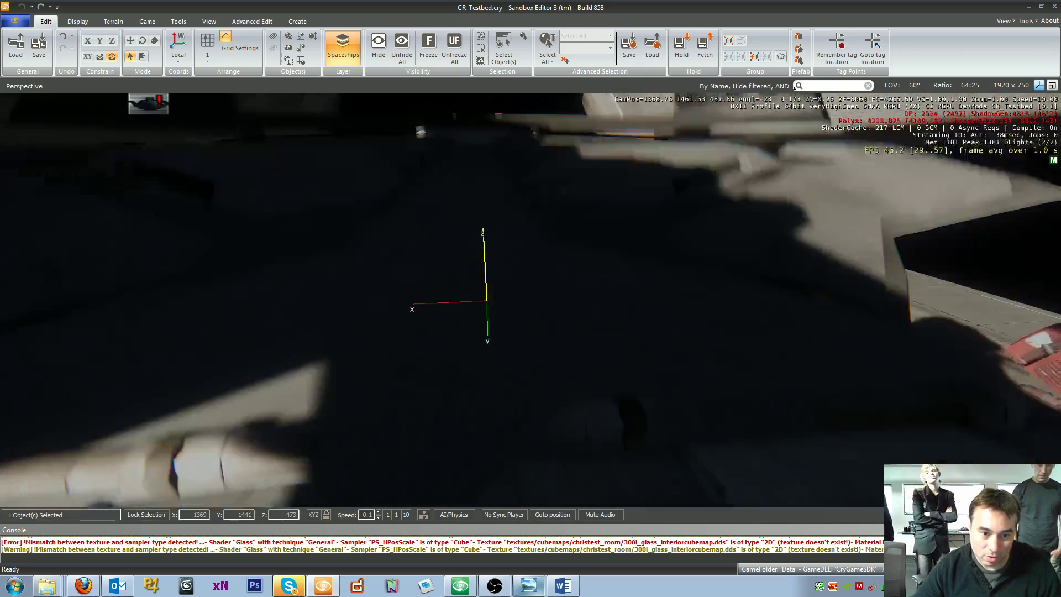
middle_click_drag(498, 299, 512, 242)
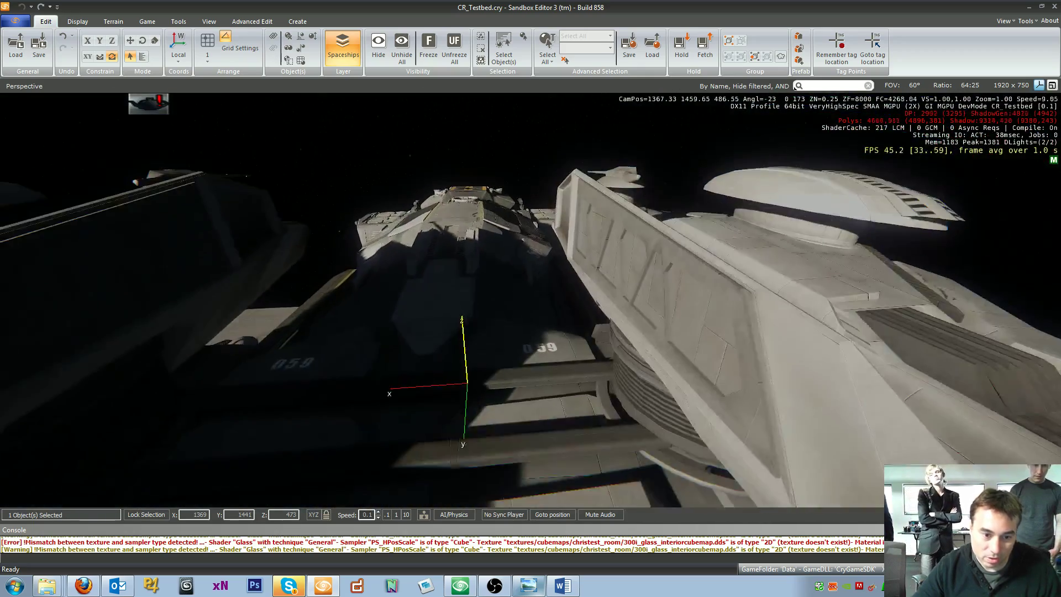
key("s")
mouse_move(464, 349)
right_mouse_down()
mouse_move(452, 361)
mouse_move(418, 340)
mouse_move(436, 300)
mouse_move(215, 327)
right_mouse_up()
key("w")
key("w")
key("w")
key("d")
key("w")
key("d")
key("d")
Return inside the ship and inspect the turret seat on its raised platform and the surrounding bridge
mouse_move(469, 316)
right_mouse_down()
mouse_move(500, 321)
mouse_move(490, 321)
right_mouse_up()
key("s")
right_click_drag(587, 318, 823, 304)
right_click_drag(412, 143, 618, 382)
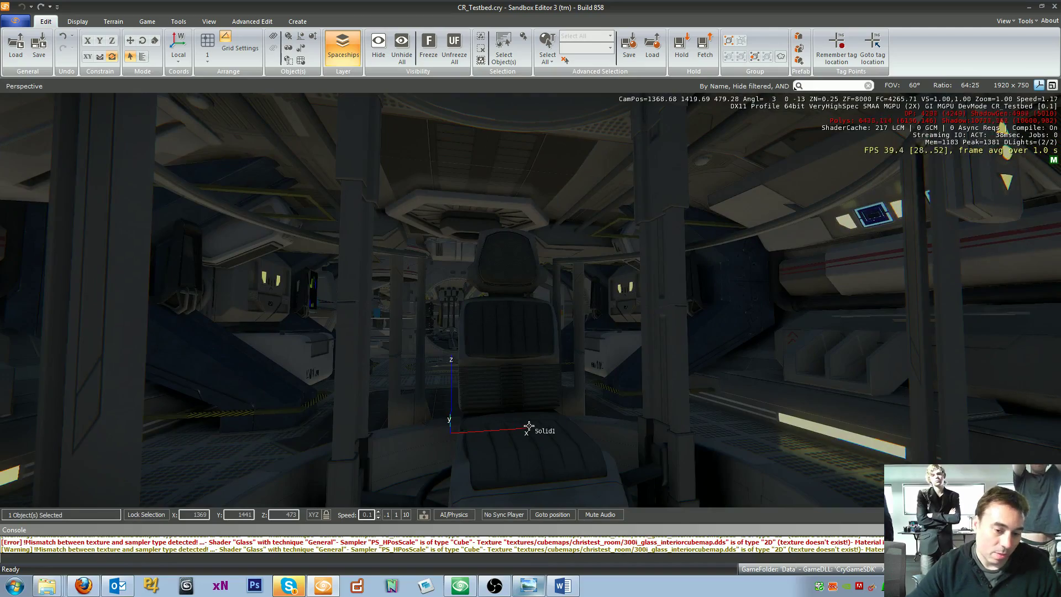
middle_click_drag(518, 429, 531, 390)
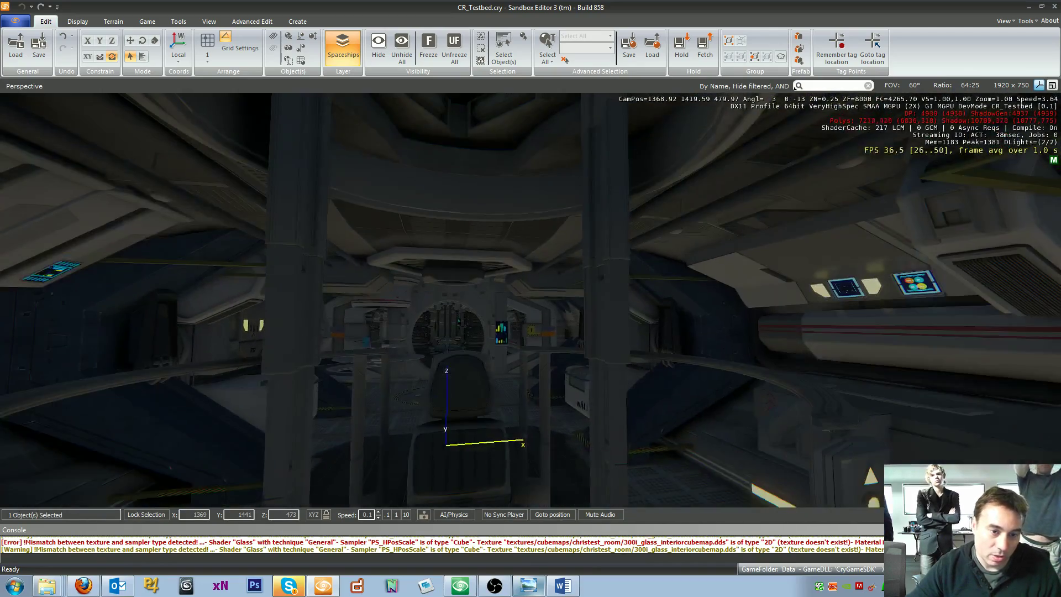
scroll(516, 249, "down", 1)
middle_click_drag(516, 248, 514, 317)
scroll(513, 263, "down", 2)
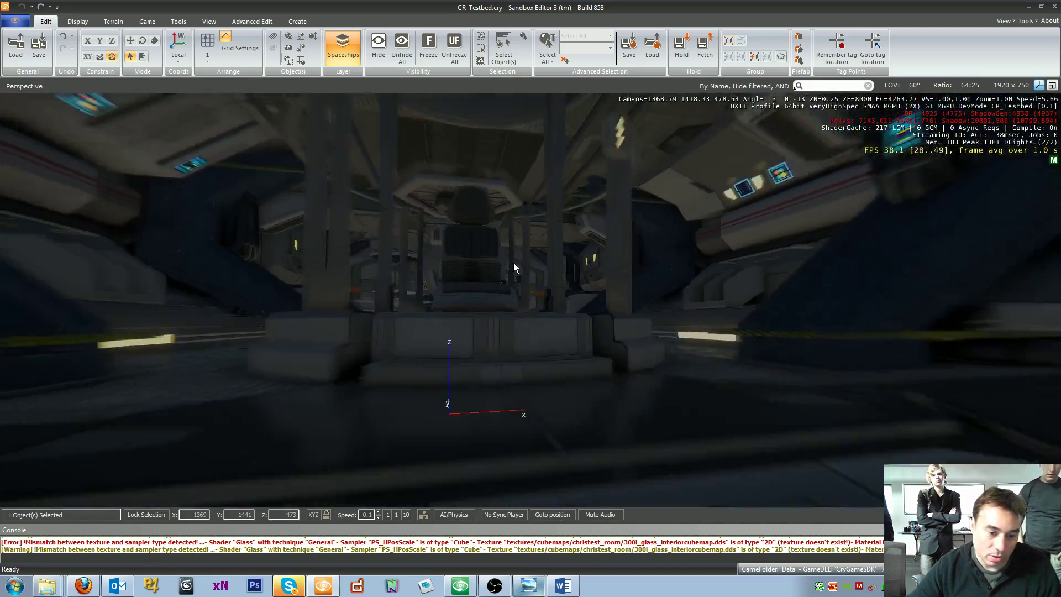
Leave the bridge and inspect the glass-nosed ship's underside, including the lowered lift and the glazed belly turret
right_click_drag(513, 263, 674, 454)
right_click_drag(574, 350, 516, 260)
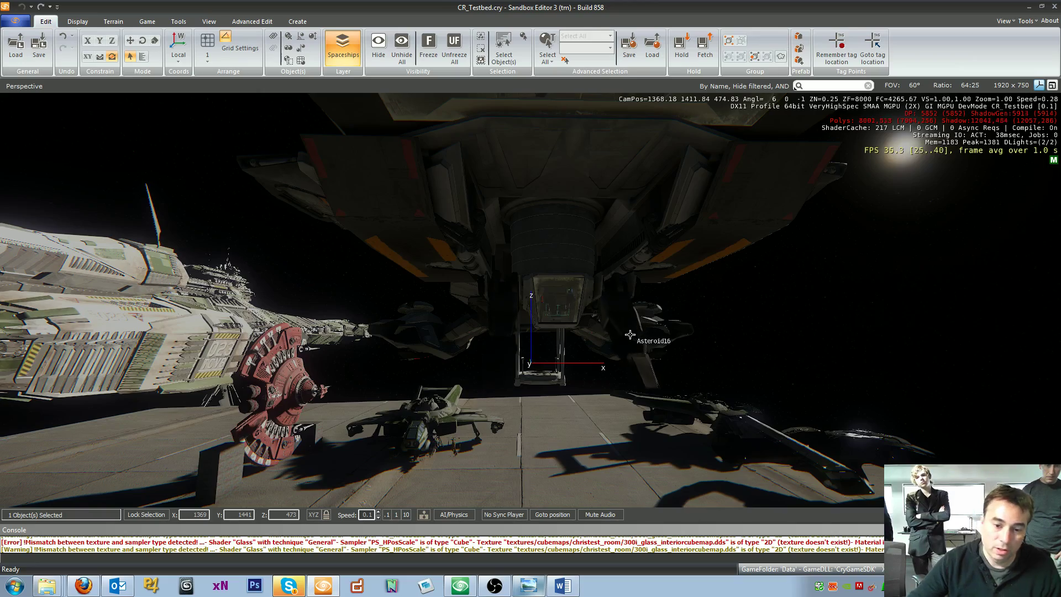
key("a")
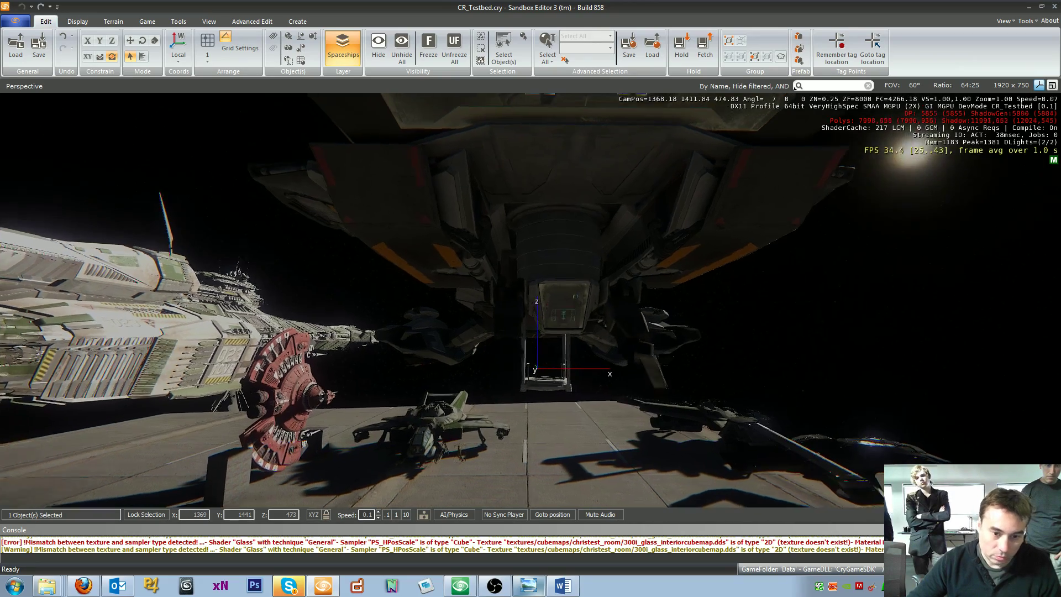
right_click_drag(530, 266, 716, 262)
key("a")
key("w")
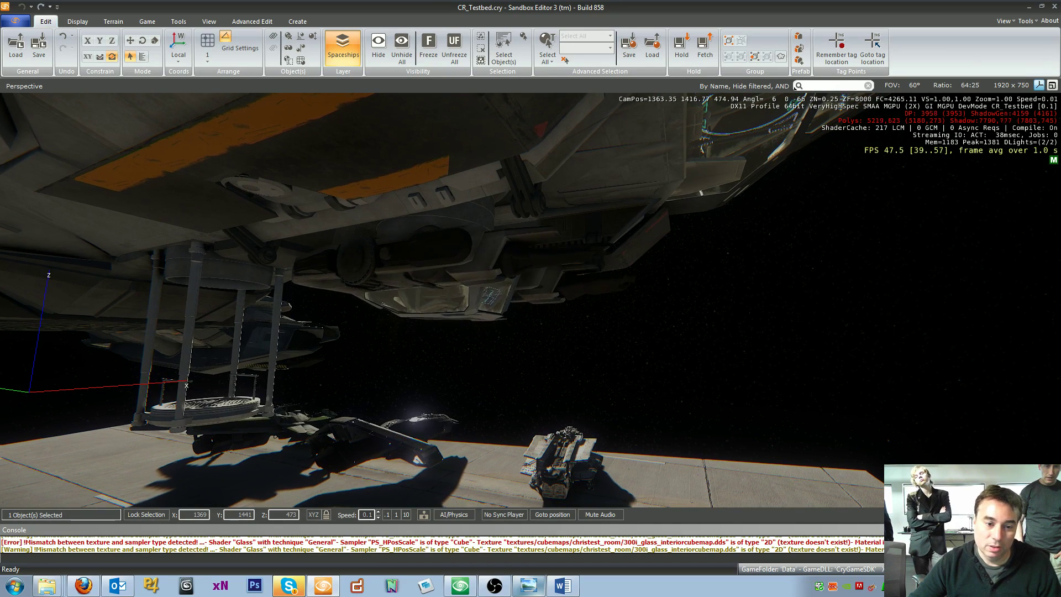
key("d")
right_click_drag(717, 262, 596, 275)
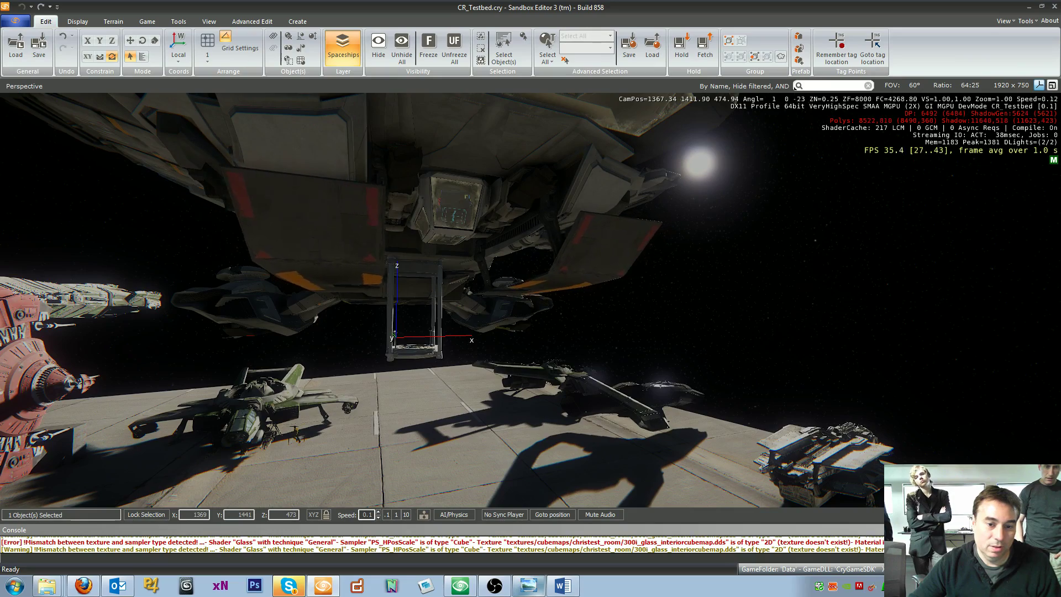
key("s")
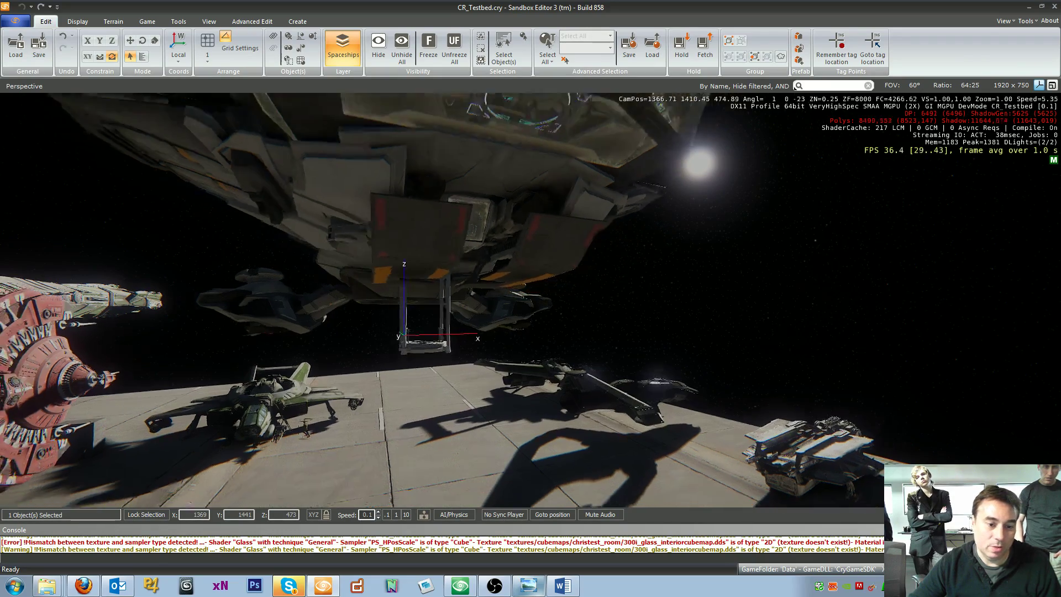
Fly beneath the hull to the ship's opposite side and view the lift shaft and Mk3-marked flank
key("d")
right_click_drag(597, 275, 481, 279)
key("s")
key("d")
key("d")
key("w")
right_click_drag(540, 263, 499, 262)
key("w")
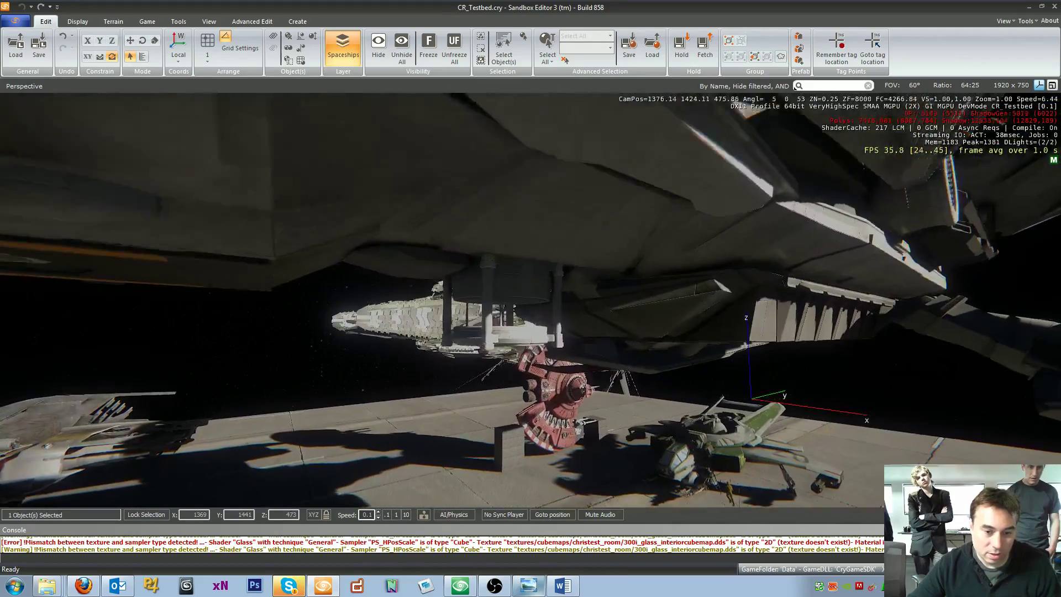
key("s")
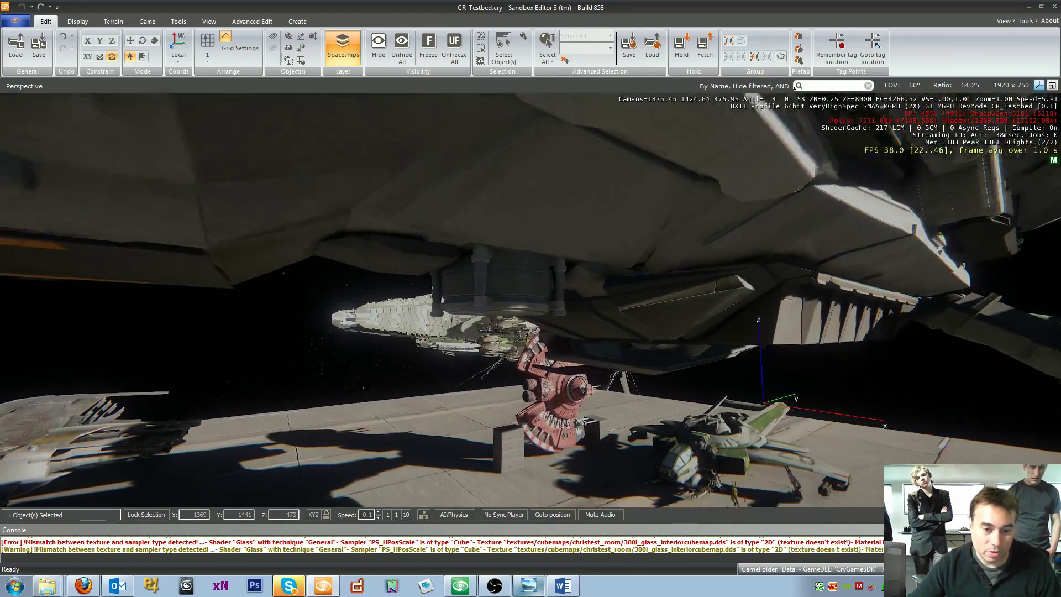
key("d")
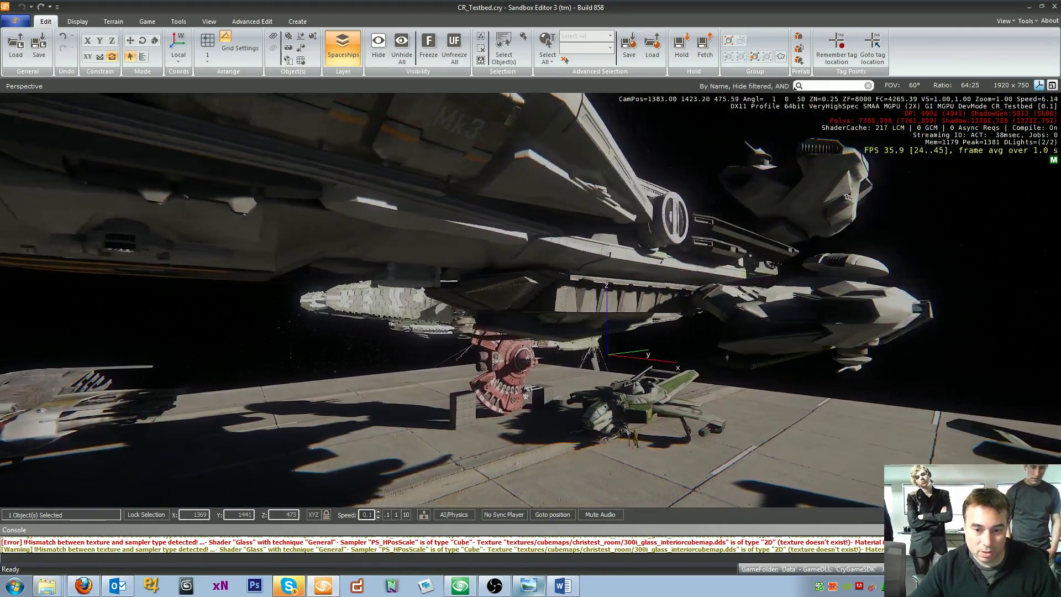
Inspect the round side hatch close up, and pull back to view the flank and rear engines
right_click_drag(500, 261, 496, 236)
key("w")
key("w")
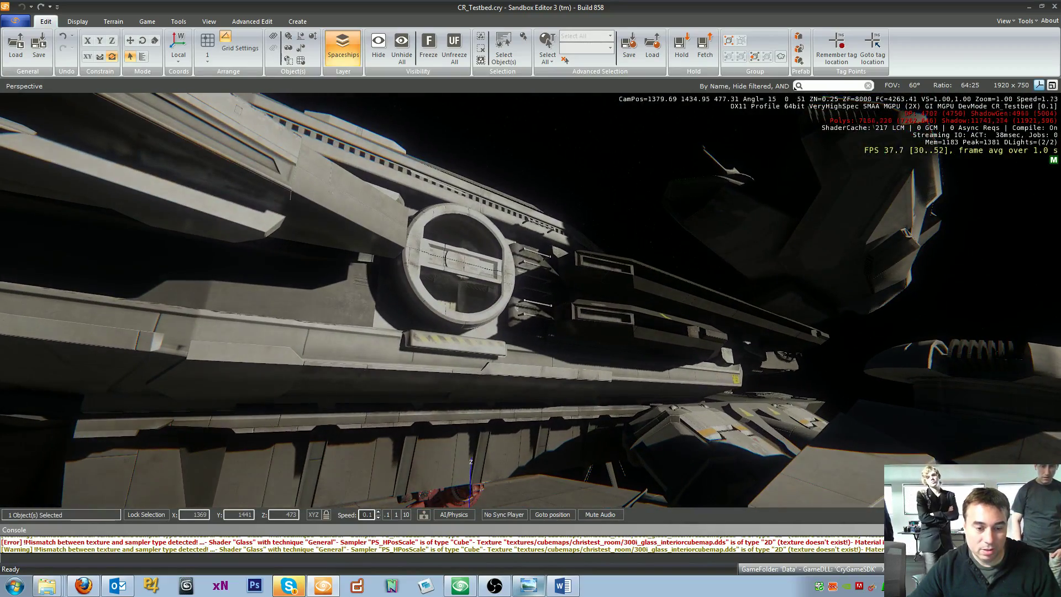
key("s")
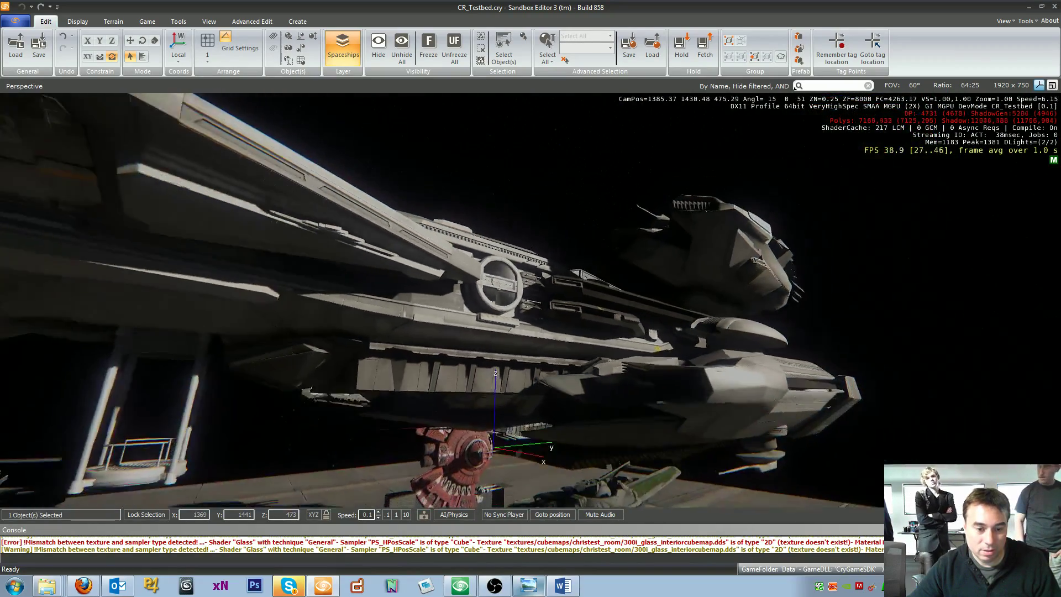
key("s")
key("s")
Fly around the ship's front to the shaded flank and view its full profile from a raised viewpoint
key("a")
right_click_drag(497, 236, 713, 197)
key("a")
key("a")
key("a")
key("s")
middle_click_drag(625, 350, 641, 210)
right_click_drag(625, 350, 629, 442)
right_click_drag(608, 367, 600, 419)
middle_click_drag(608, 367, 610, 172)
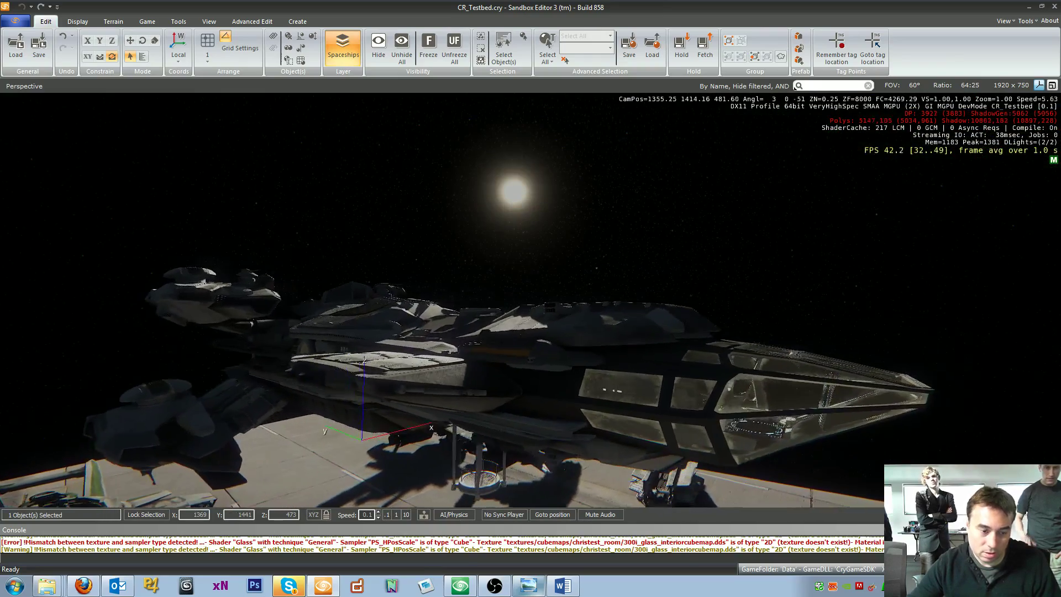
Circle the glass nose and examine its glazing and frame from both sides
key("d")
right_click_drag(608, 367, 436, 381)
key("d")
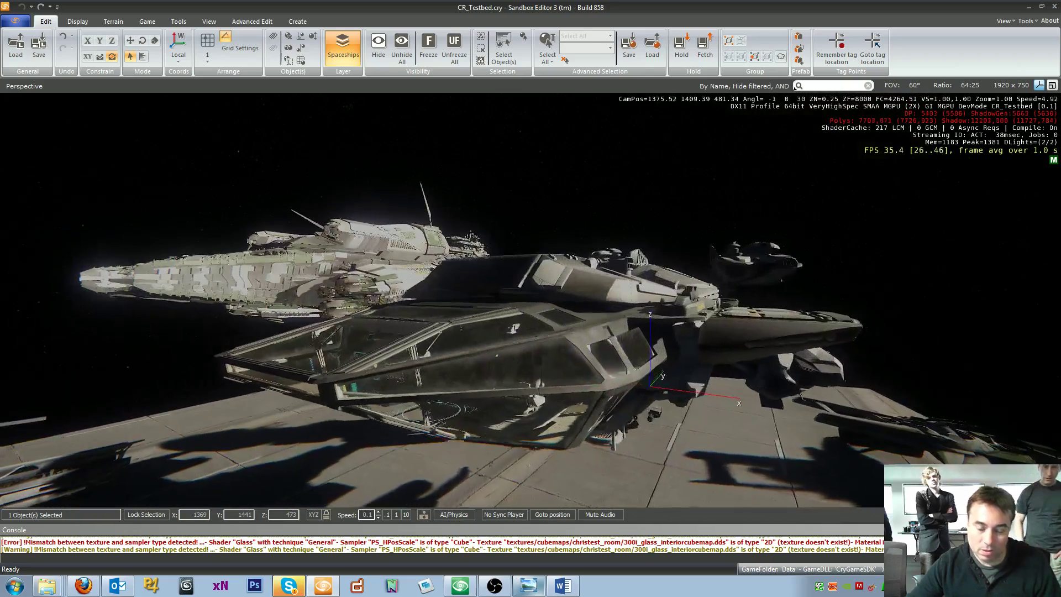
key("w")
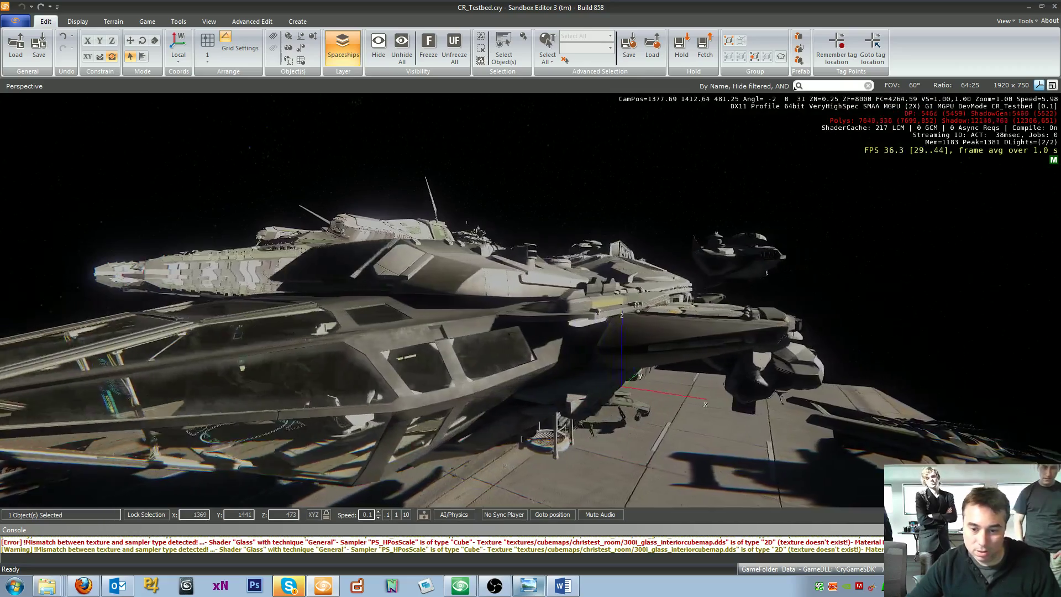
key("a")
right_click_drag(435, 380, 494, 380)
right_click_drag(606, 381, 721, 380)
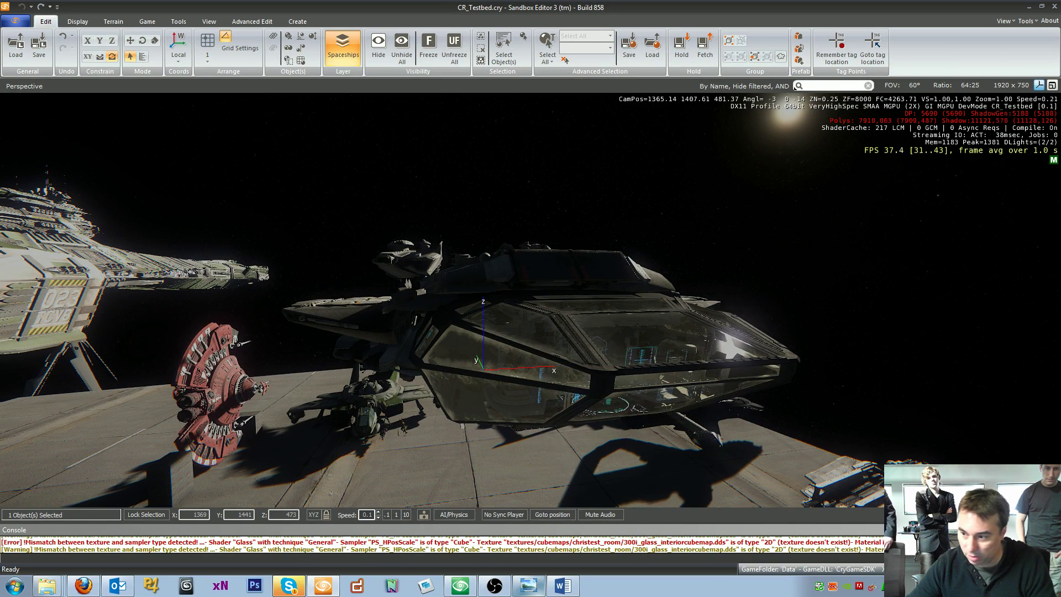
Fly in through the glass nose and inspect the cockpit seats from the front
key("w")
right_click_drag(874, 413, 819, 509)
key("s")
key("d")
key("w")
right_click_drag(851, 410, 837, 390)
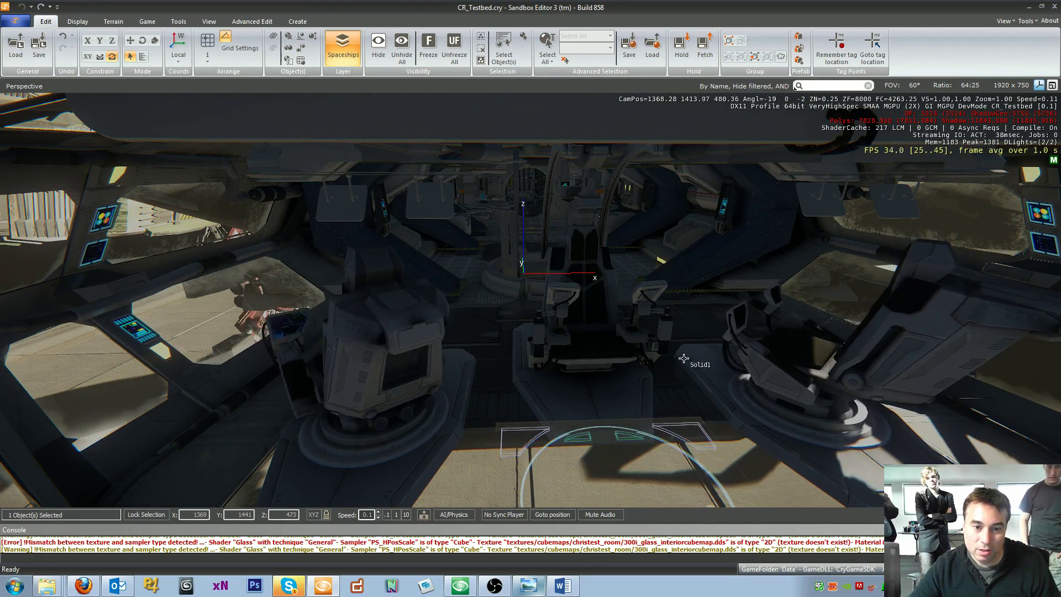
Continue aft into the cargo bay and inspect its round side hatches and the craft stowed on the floor
key("w")
right_click_drag(685, 359, 628, 304)
key("s")
key("d")
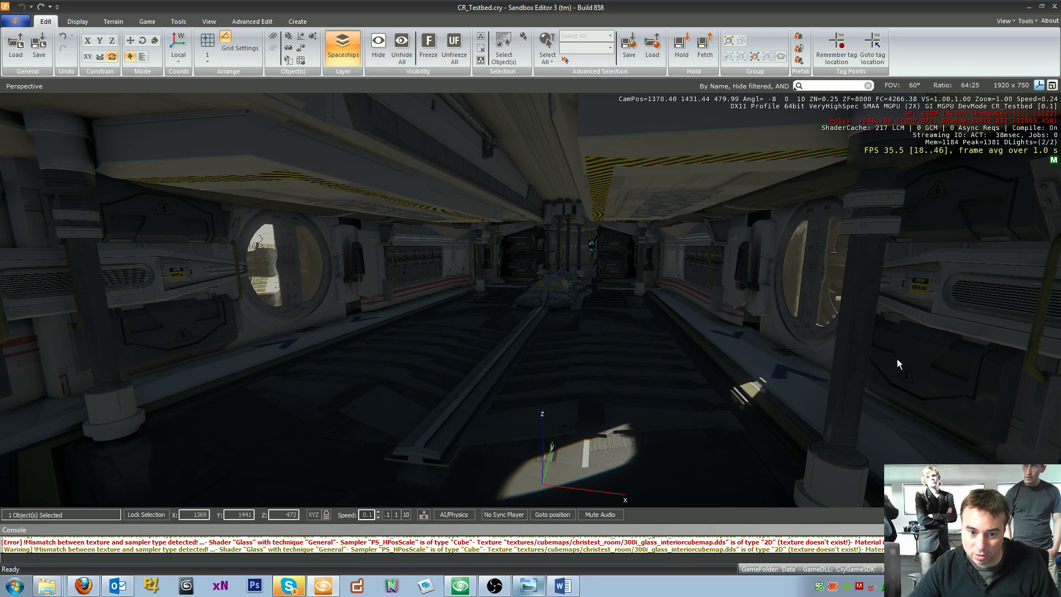
key("w")
mouse_move(637, 393)
right_mouse_down()
mouse_move(634, 342)
mouse_move(637, 504)
mouse_move(643, 395)
right_mouse_up()
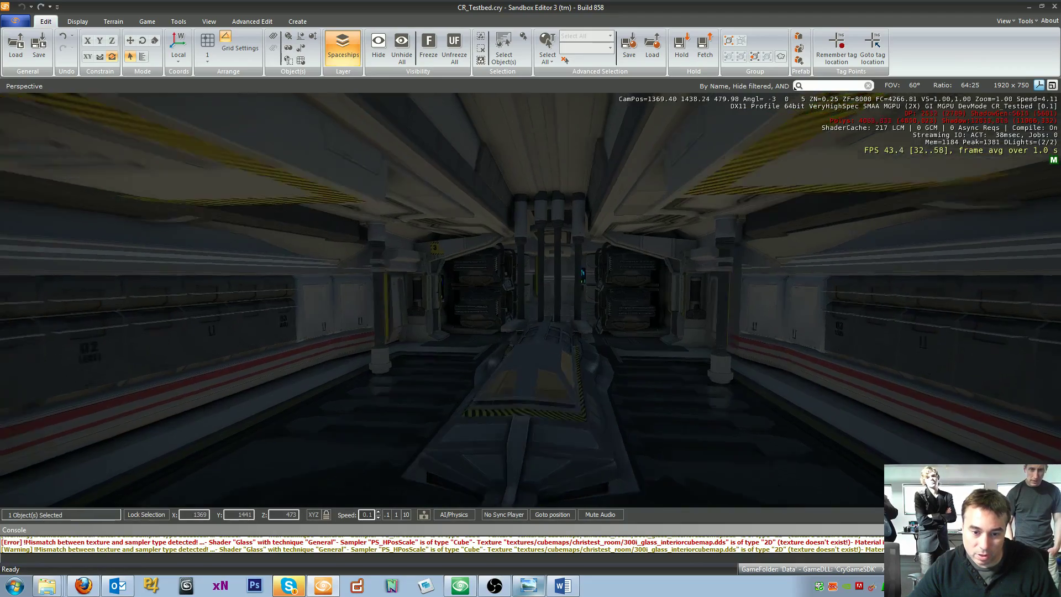
key("d")
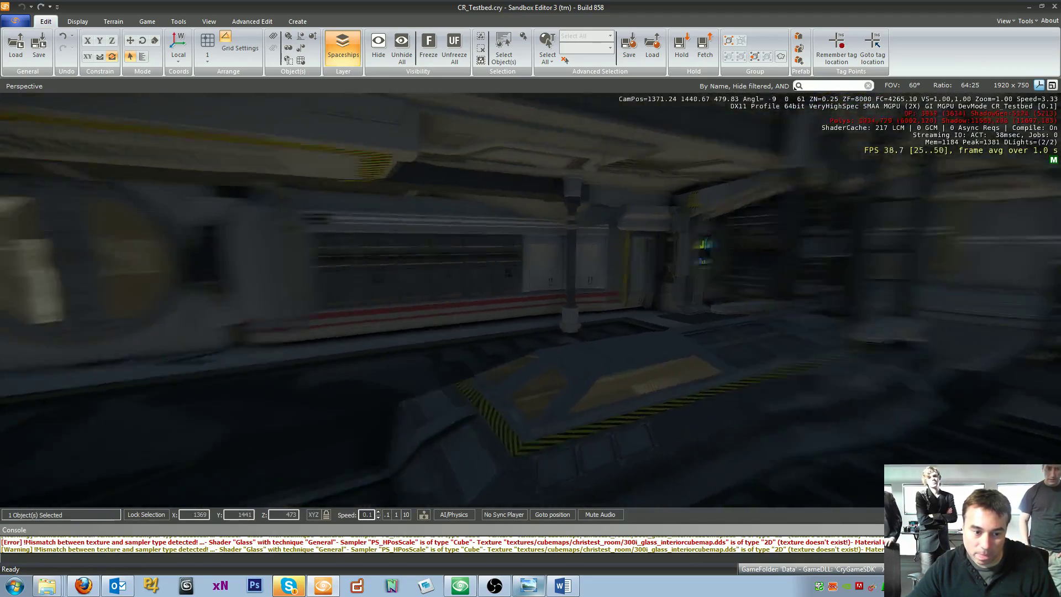
Visit the rear compartment with the stacked bunks and return through the cargo bay to the round doorway
right_click_drag(530, 300, 629, 279)
key("w")
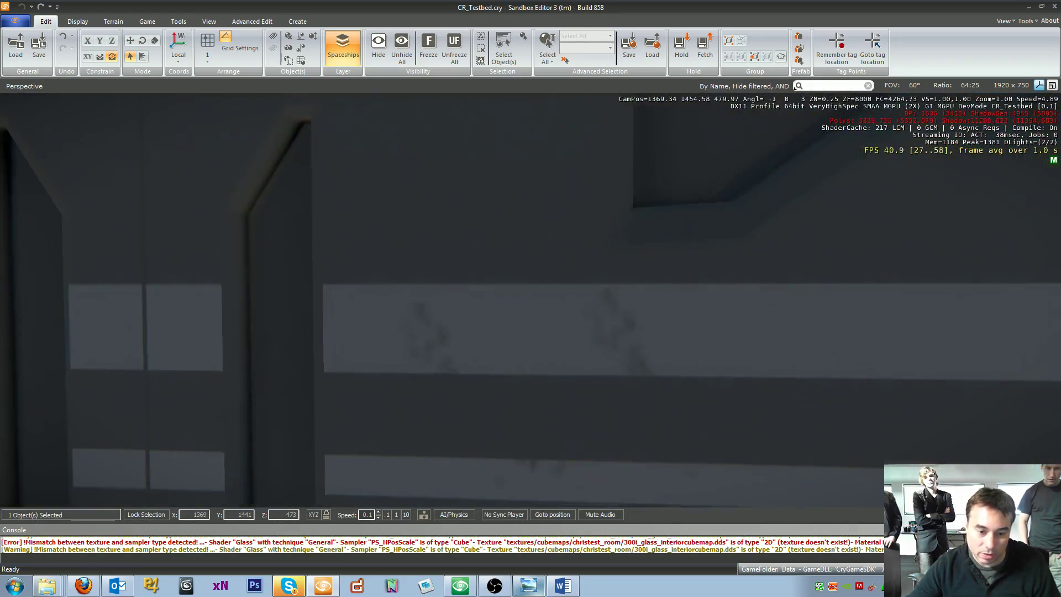
key("w")
right_click_drag(530, 300, 528, 308)
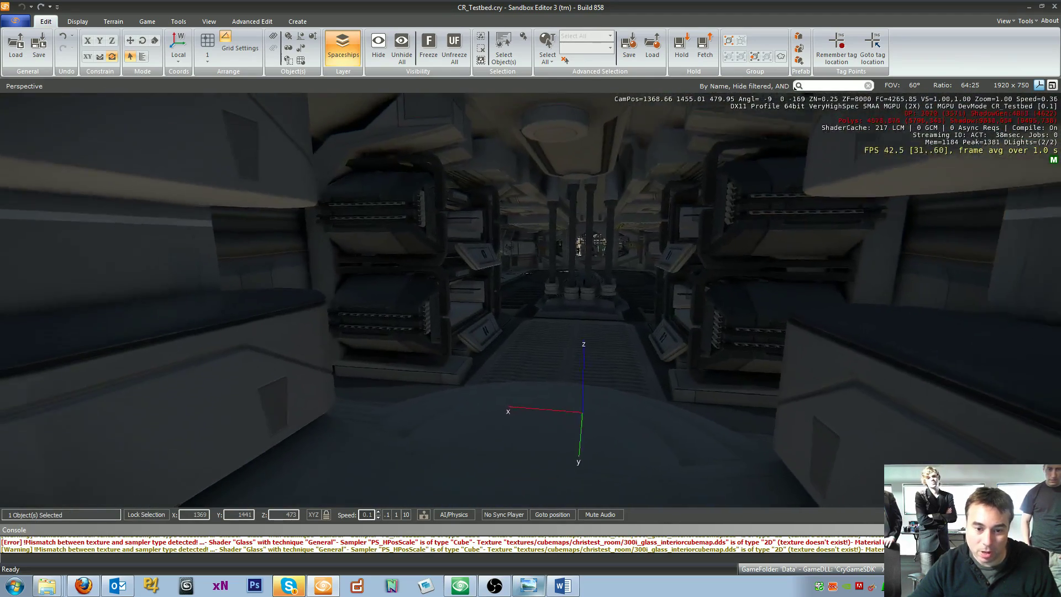
key("w")
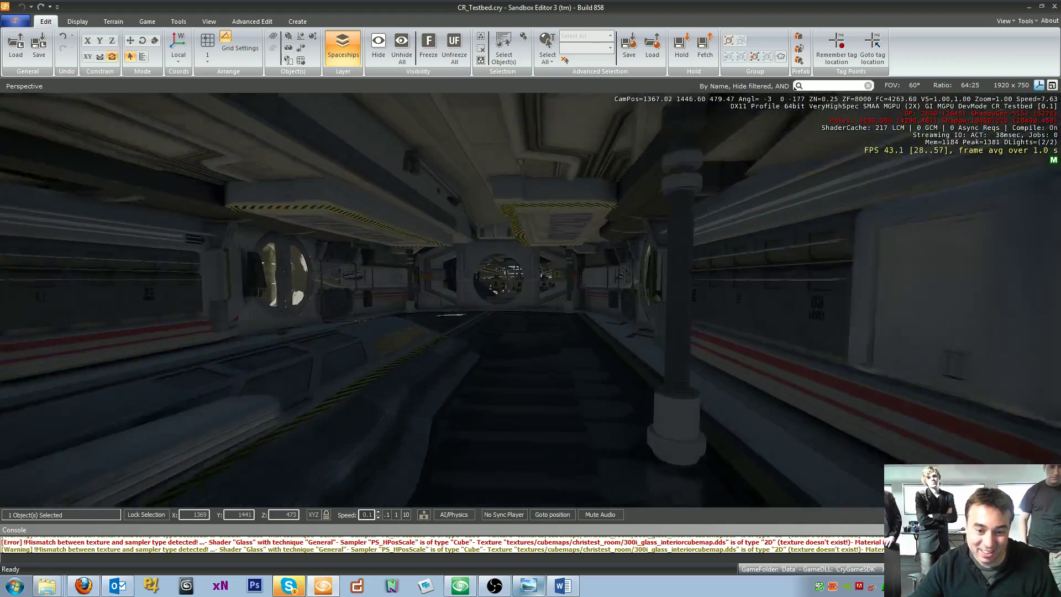
key("w")
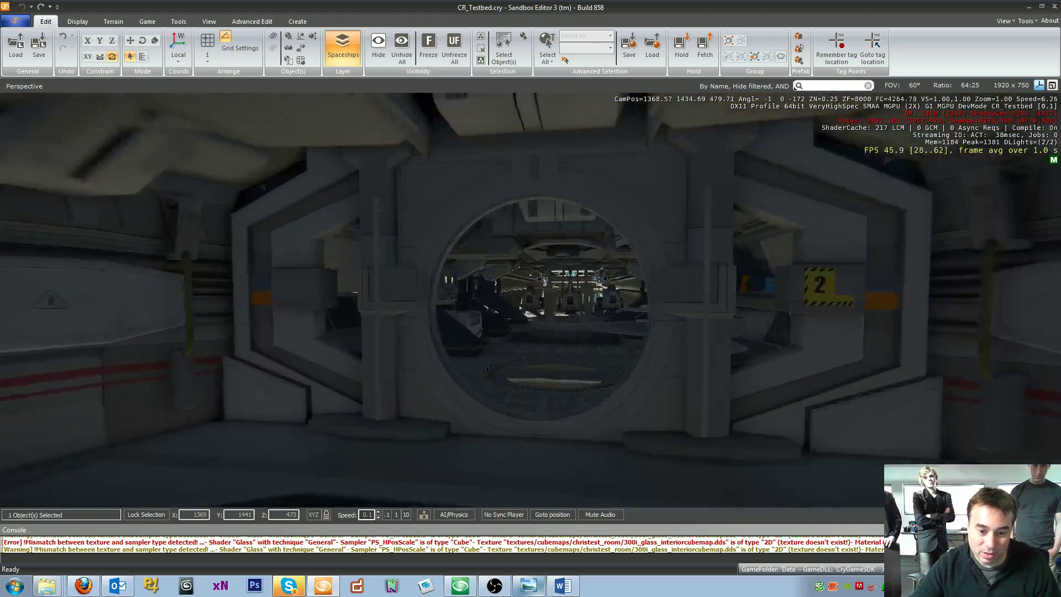
Look down through the round floor hatch, and pass the turret lift to examine the cockpit displays
key("s")
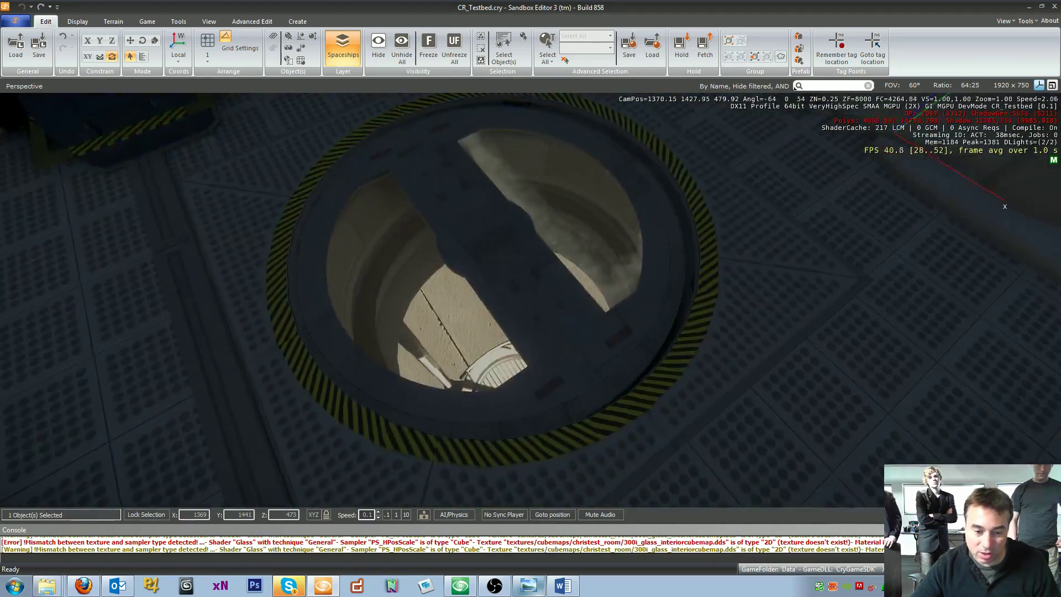
key("w")
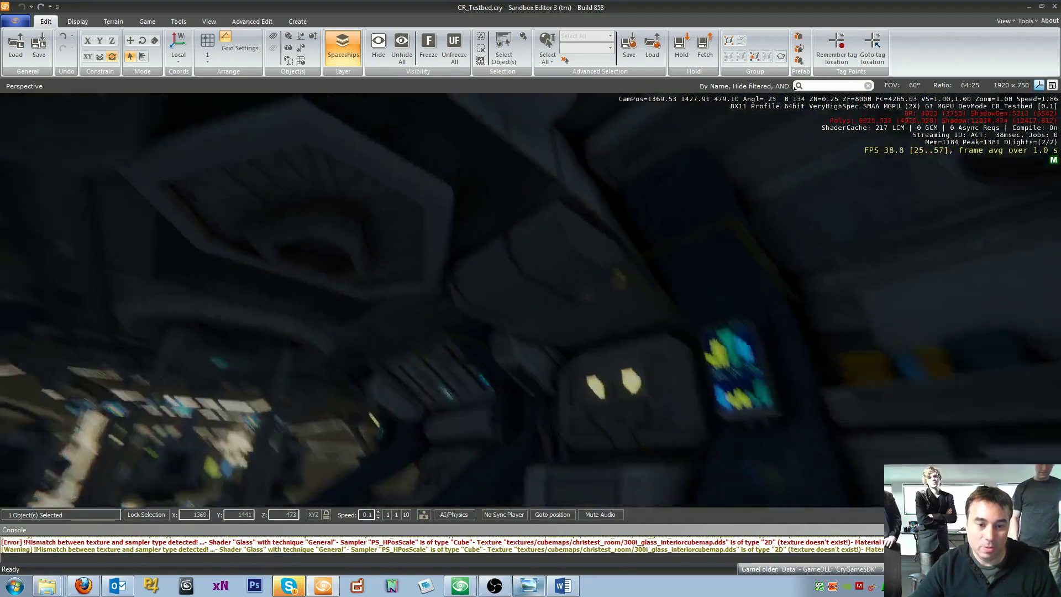
key("w")
key("w")
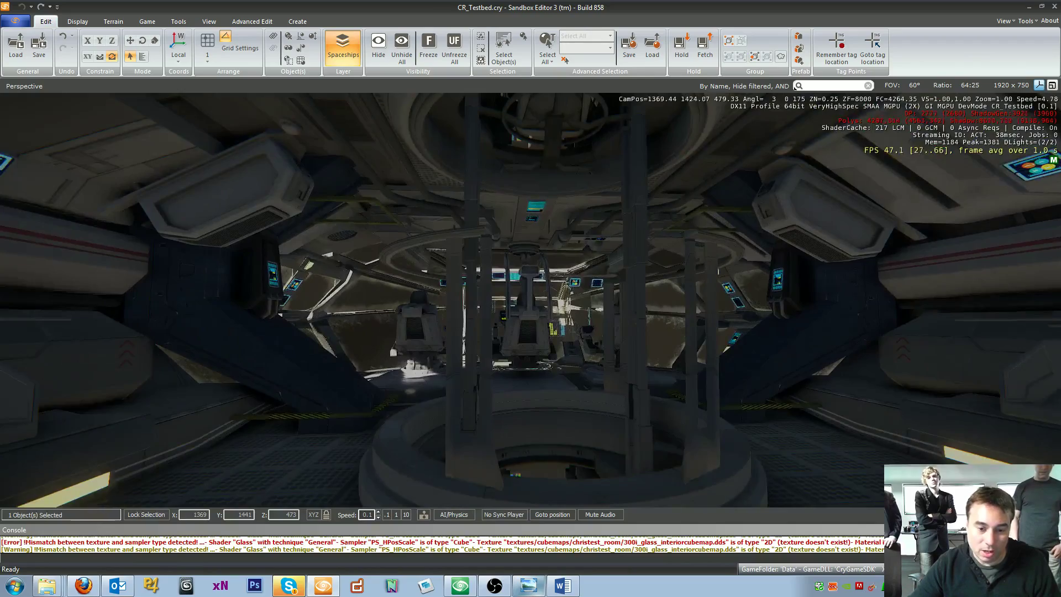
key("w")
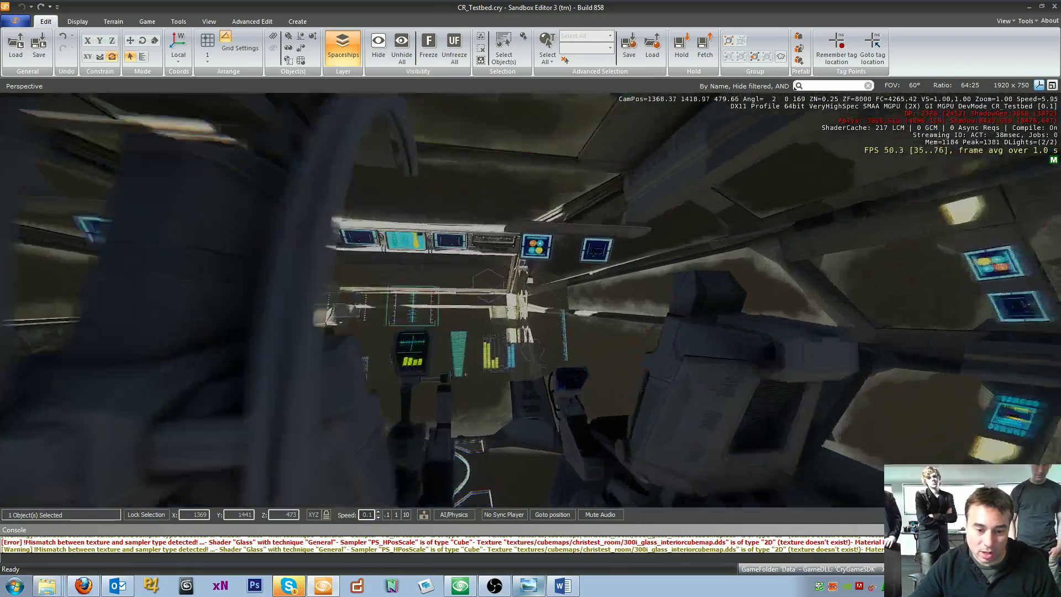
key("a")
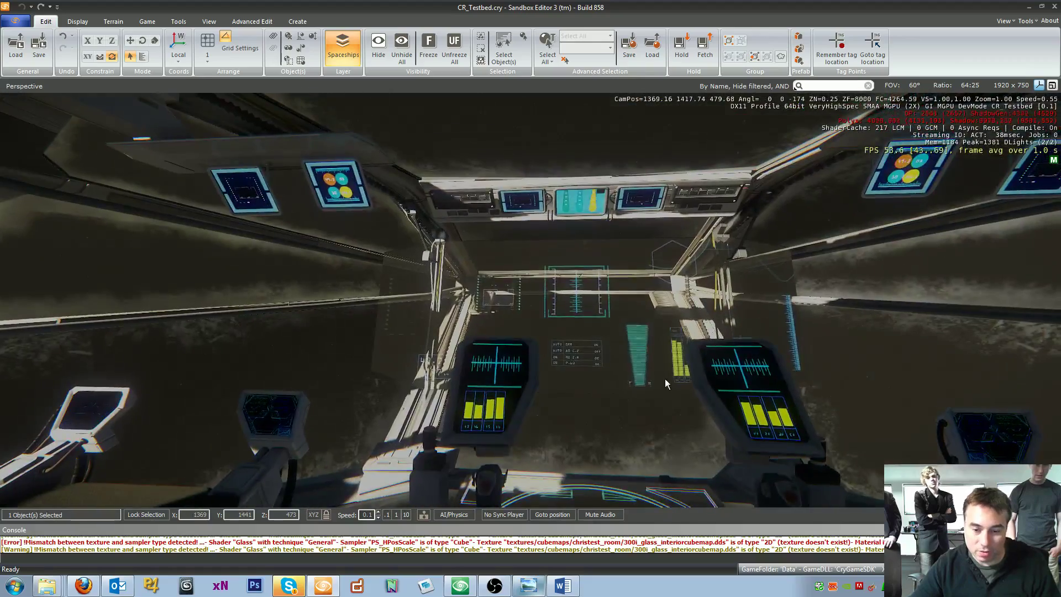
Leave the cockpit and view the whole glass-nosed ship beside the other ships on the platform
mouse_move(664, 379)
middle_mouse_down()
mouse_move(667, 408)
mouse_move(667, 385)
middle_mouse_up()
right_click_drag(667, 385, 928, 400)
key("w")
key("w")
key("s")
key("a")
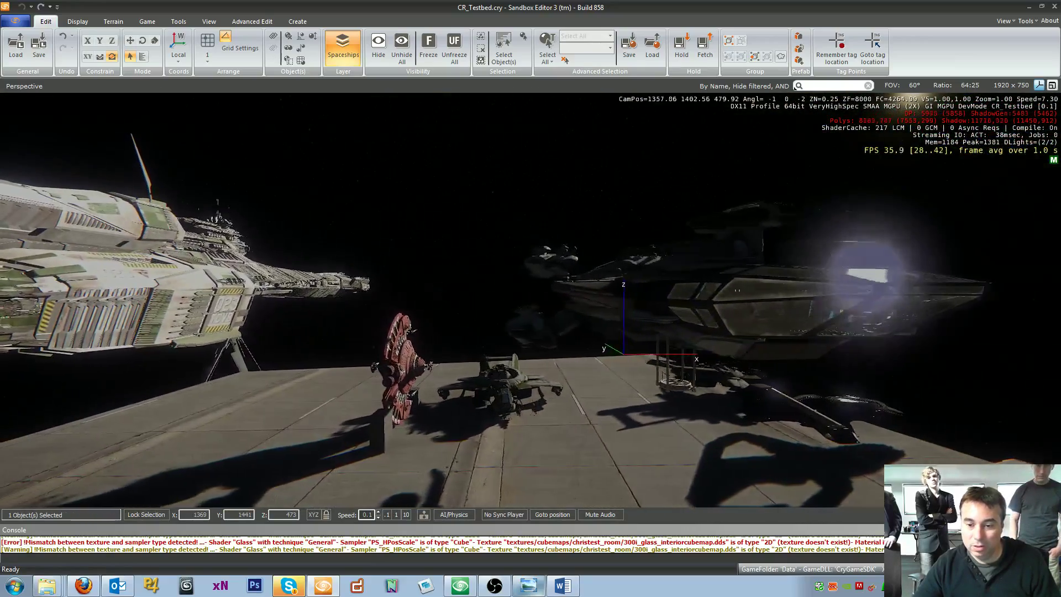
key("a")
right_click_drag(598, 418, 599, 423)
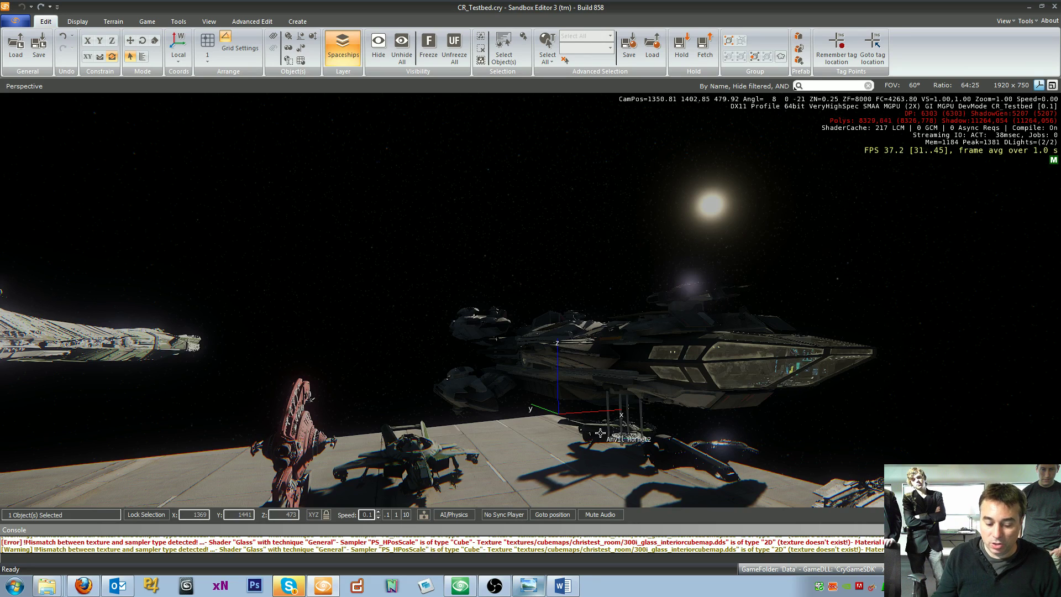
key("w")
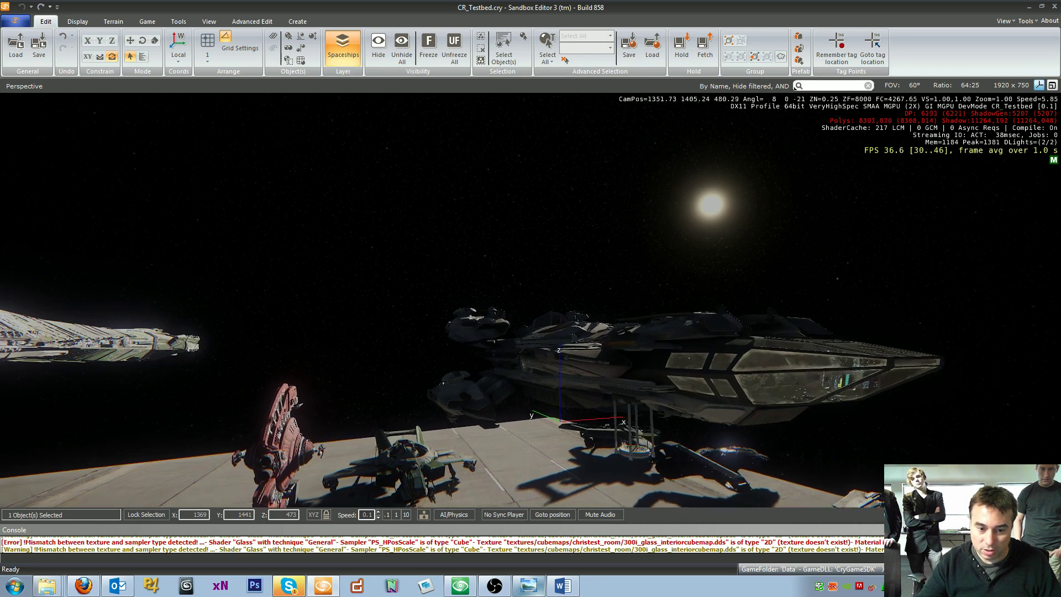
Fly around to the sunlit side and examine the ship's full-length profile and engine pods
right_click_drag(477, 435, 1060, 408)
key("w")
key("a")
key("w")
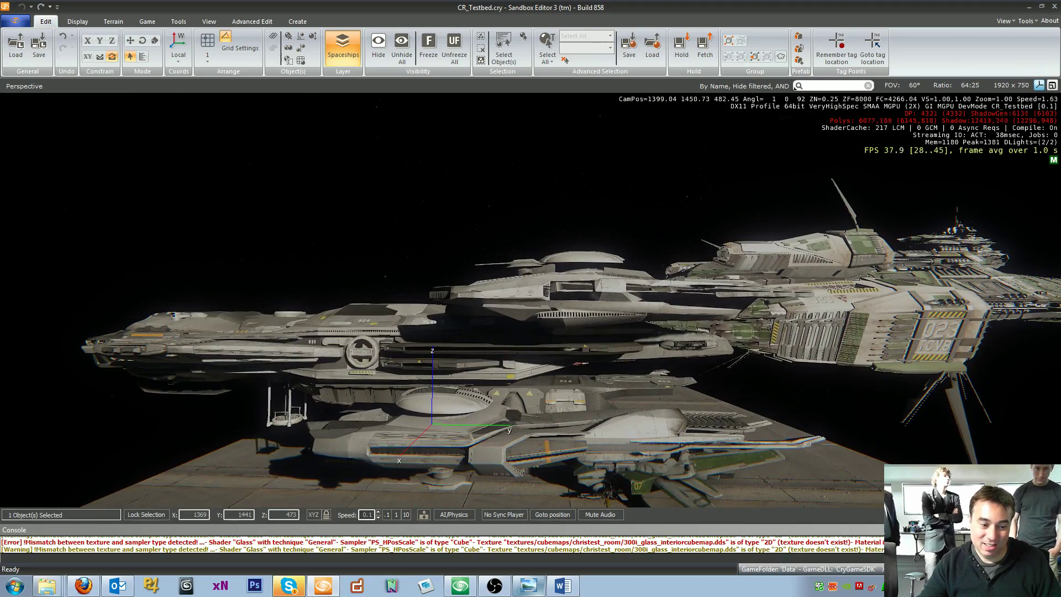
right_click_drag(1060, 409, 1060, 408)
key("w")
key("a")
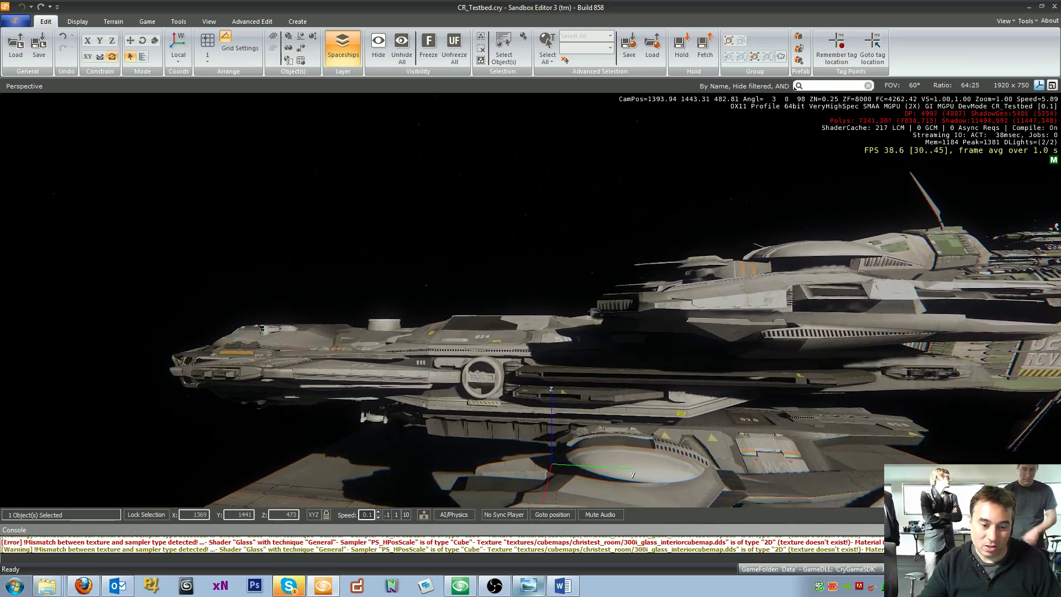
Pan along the sunlit flank from nose to engines, and view the ship from its front quarter
right_click_drag(531, 300, 594, 309)
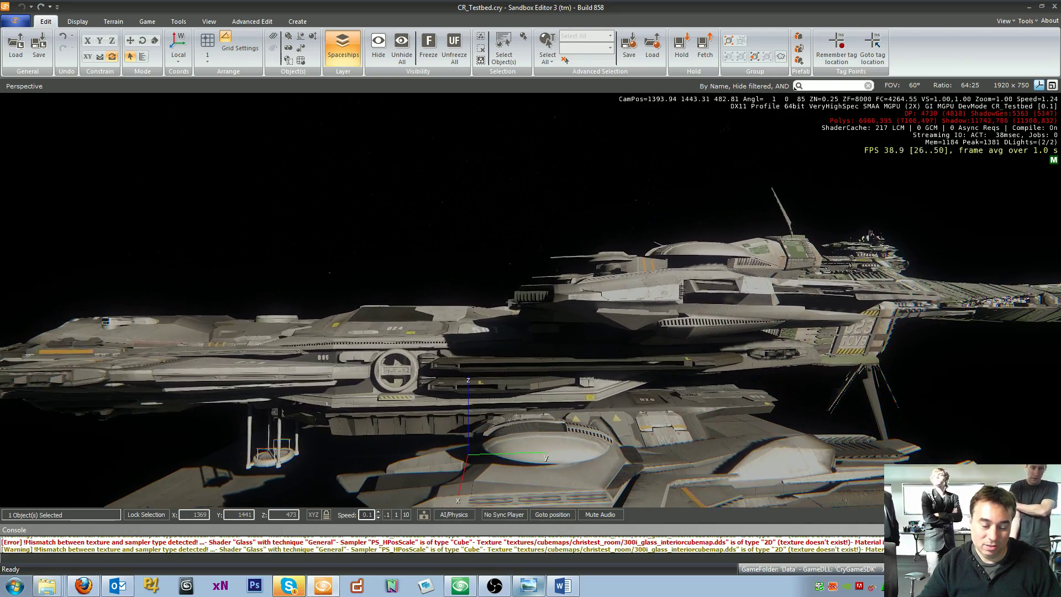
right_click_drag(1060, 409, 1060, 409)
right_click_drag(531, 300, 520, 298)
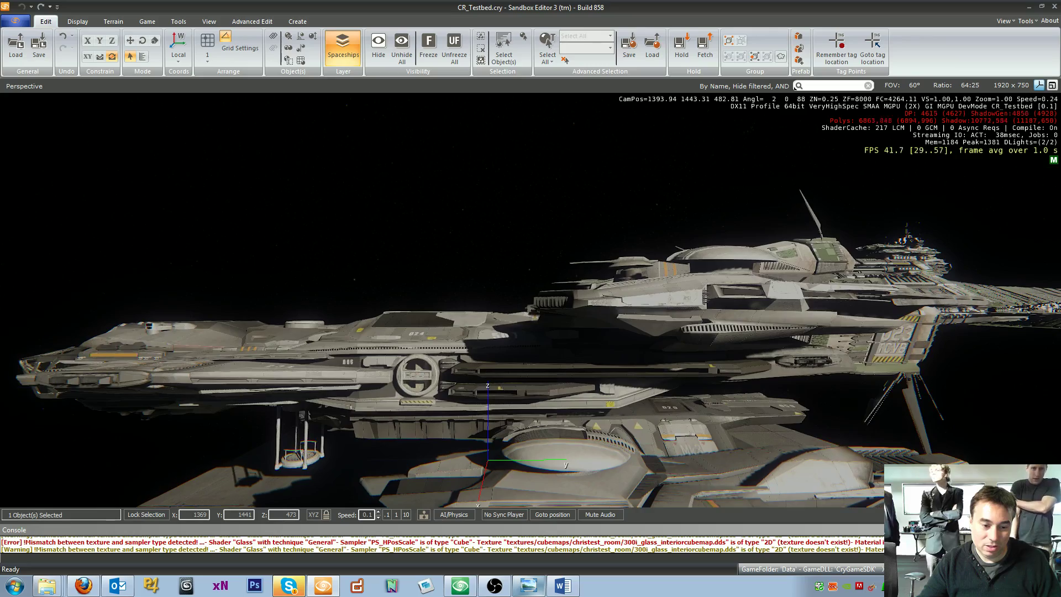
right_click_drag(531, 300, 614, 320)
key("a")
key("s")
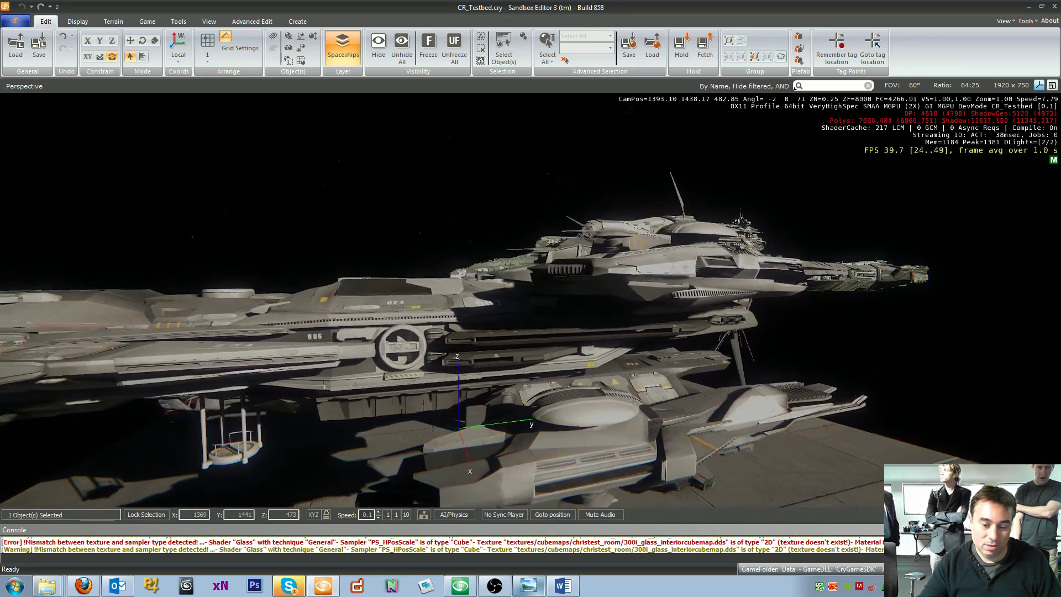
key("a")
right_click_drag(470, 411, 494, 406)
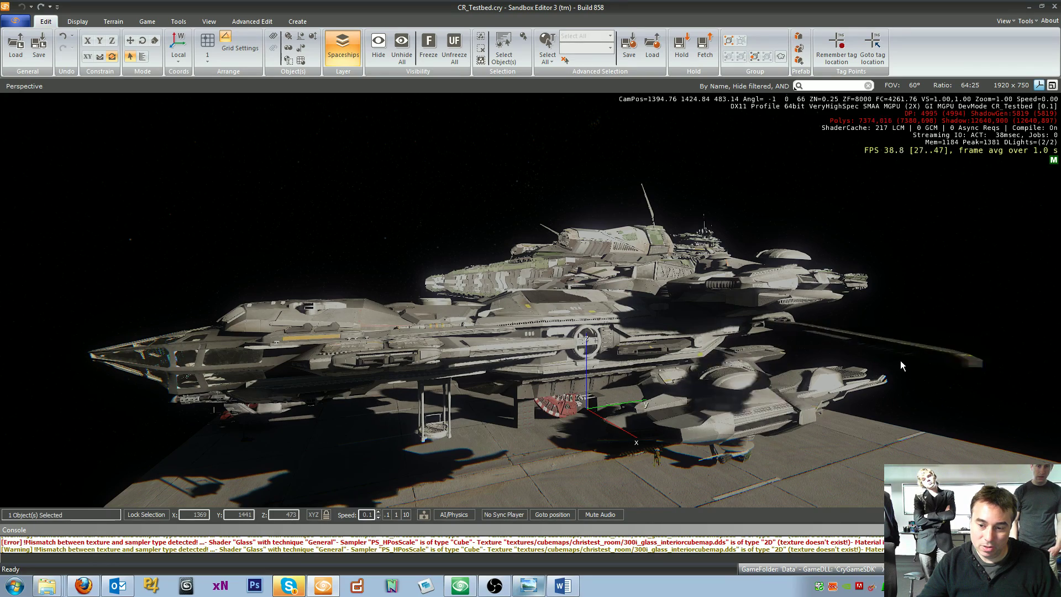
Shift the viewpoint around the sunlit front quarter to examine the hull and lowered lift
key("s")
right_click_drag(900, 360, 1023, 344)
key("a")
key("d")
key("w")
key("d")
key("d")
key("w")
key("s")
key("d")
Swing around toward the glass nose and view the ship from the front with the camouflaged ship behind
key("a")
key("a")
key("a")
key("s")
key("a")
key("s")
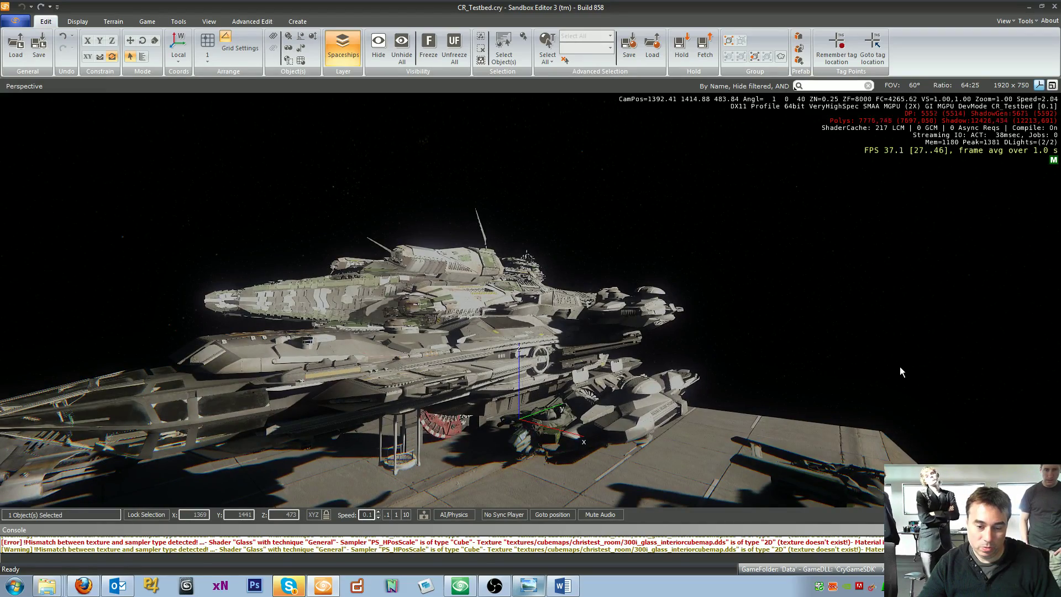
key("a")
mouse_move(740, 381)
right_mouse_down()
mouse_move(731, 419)
mouse_move(728, 385)
mouse_move(742, 382)
right_mouse_up()
key("a")
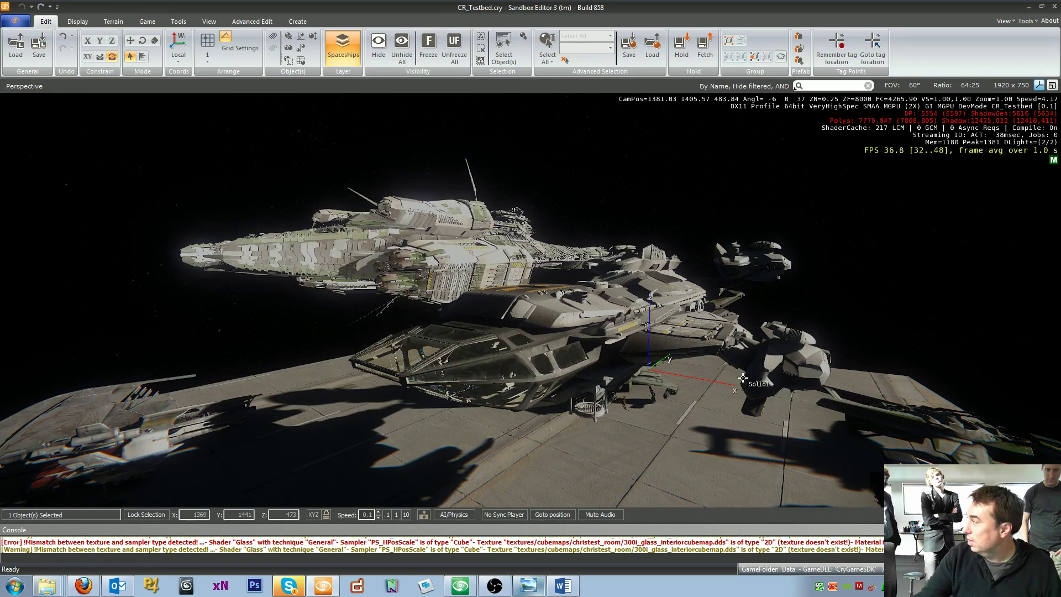